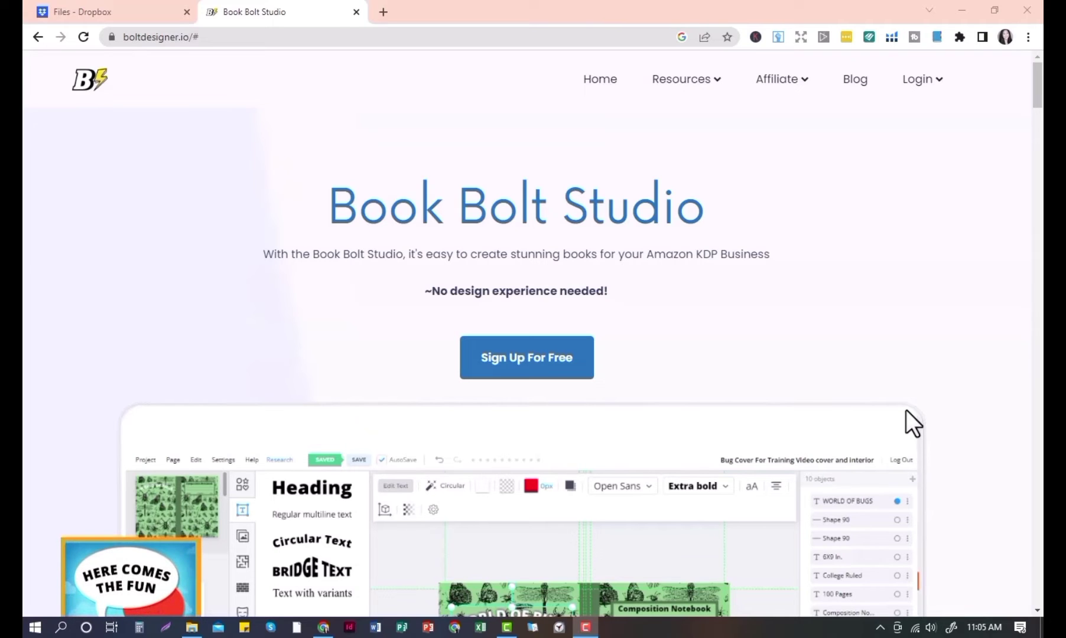
Scroll the Book Bolt site and return to its homepage
scroll(906, 410, down, 1)
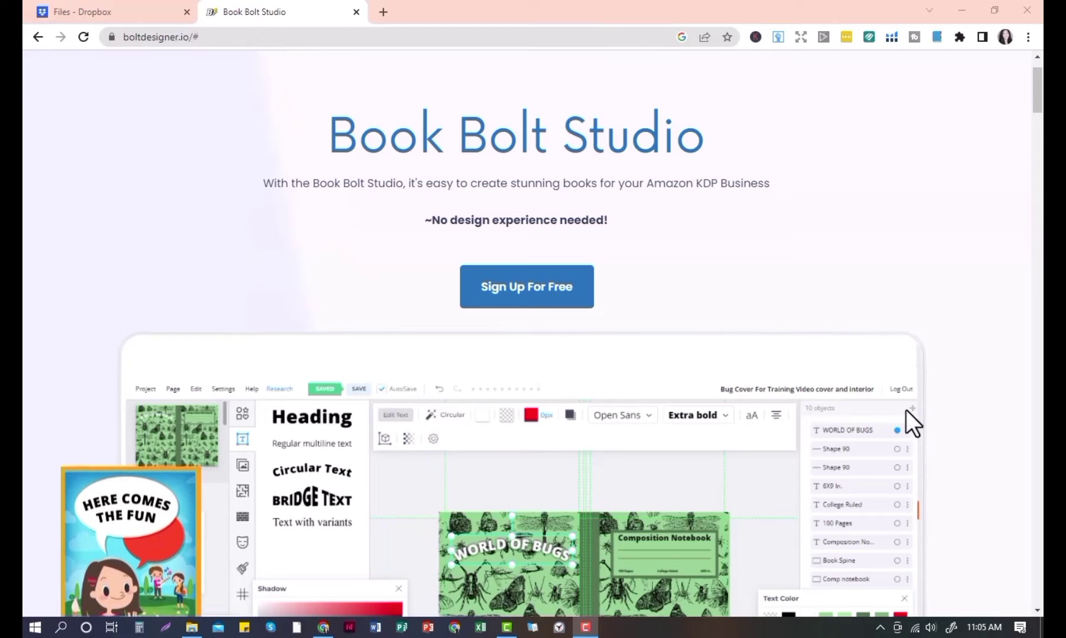
scroll(906, 409, down, 3)
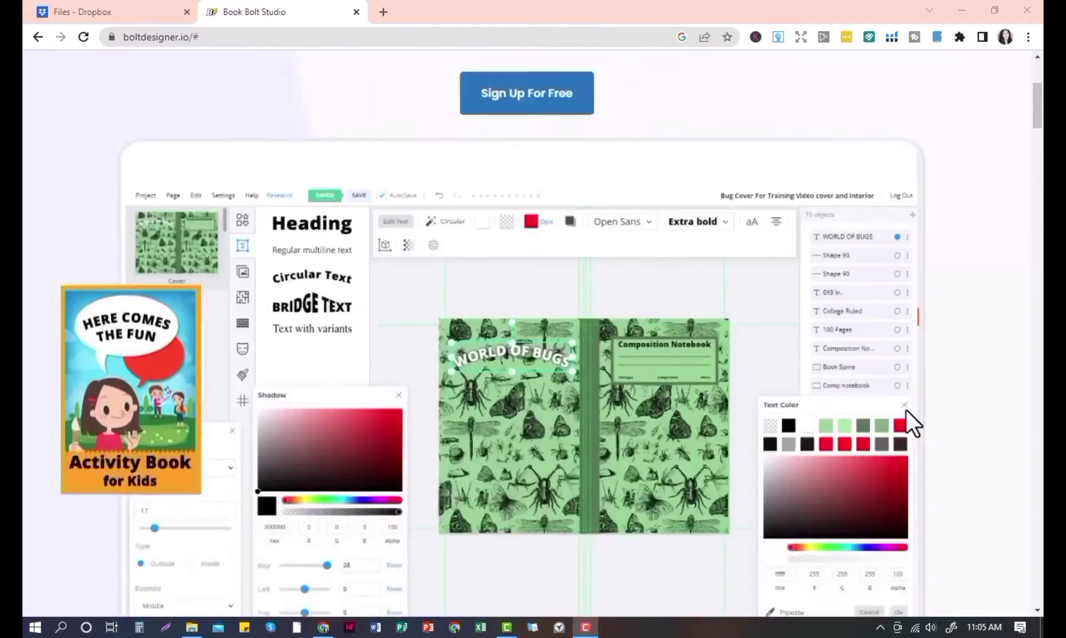
scroll(906, 410, down, 15)
scroll(904, 424, up, 20)
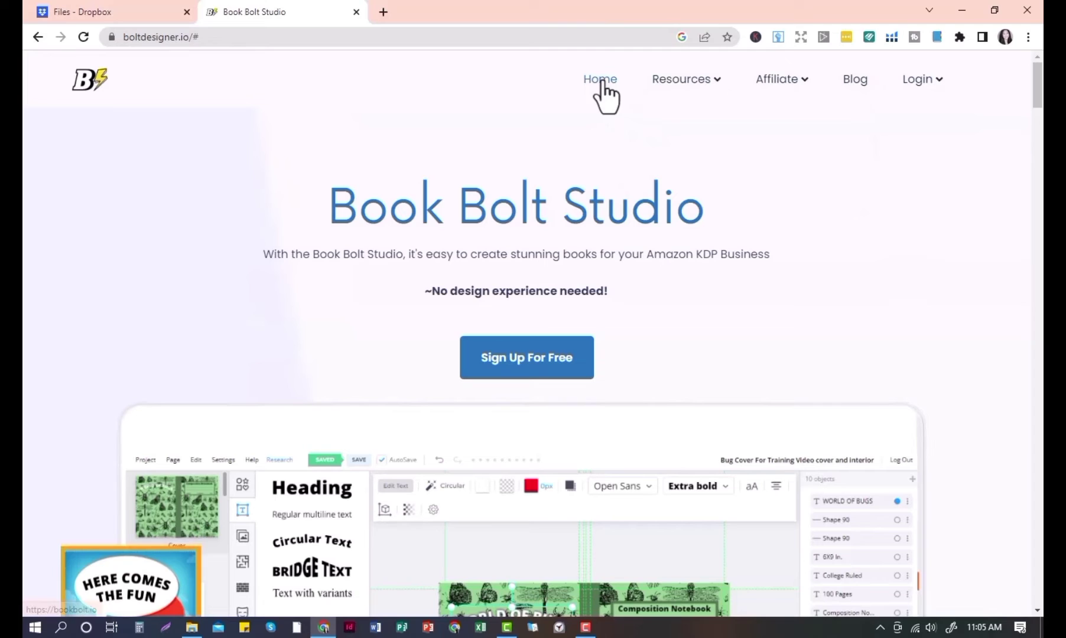
click(601, 83)
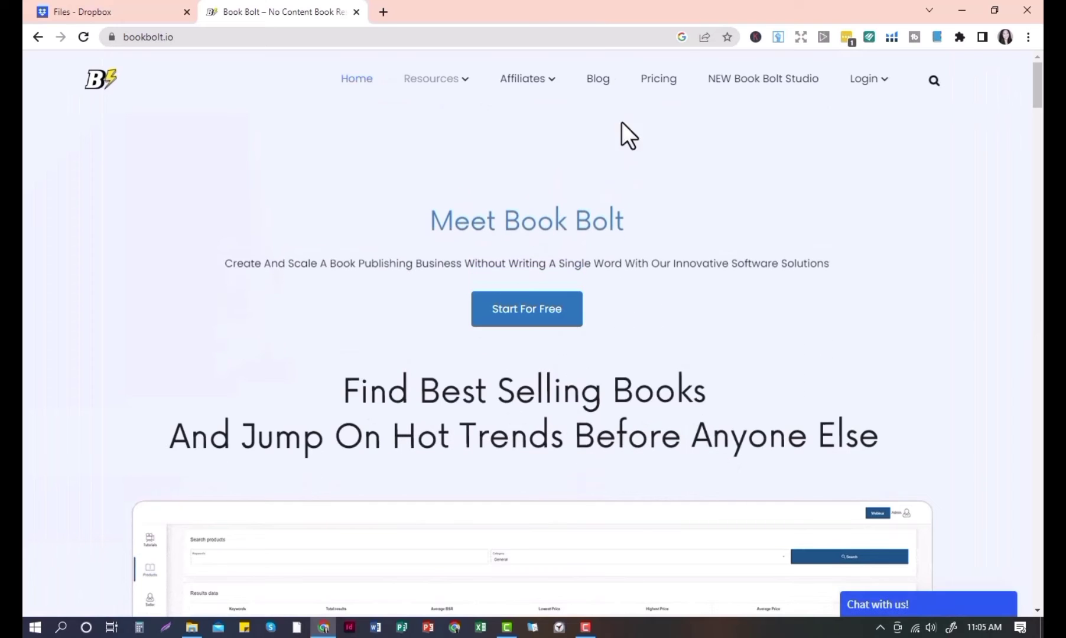
Look over the Book Bolt pricing plans
click(656, 83)
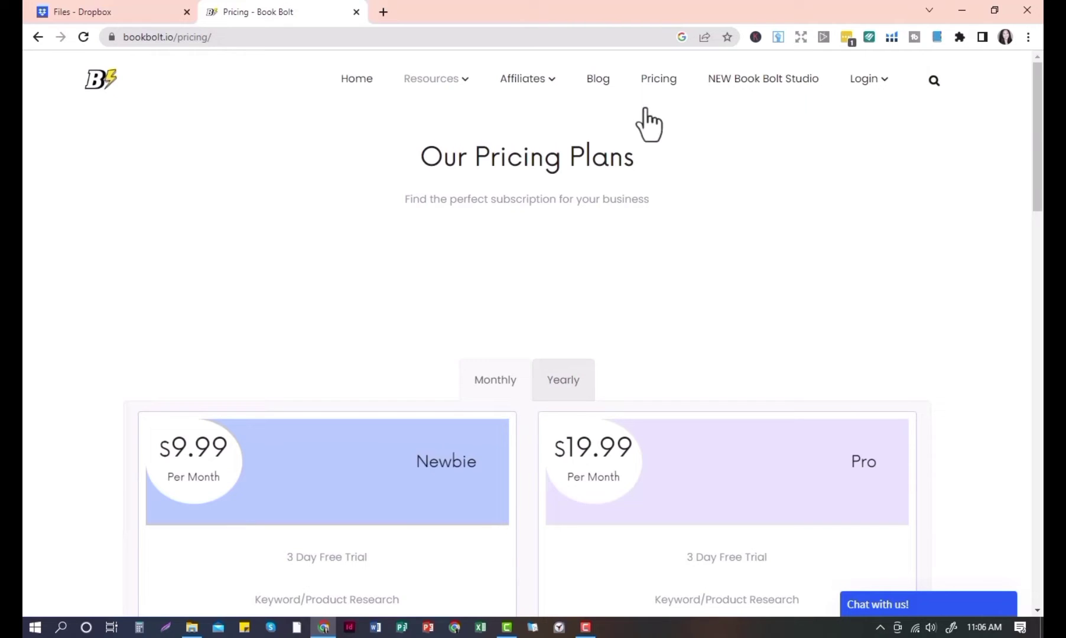
scroll(623, 157, down, 4)
scroll(608, 197, down, 1)
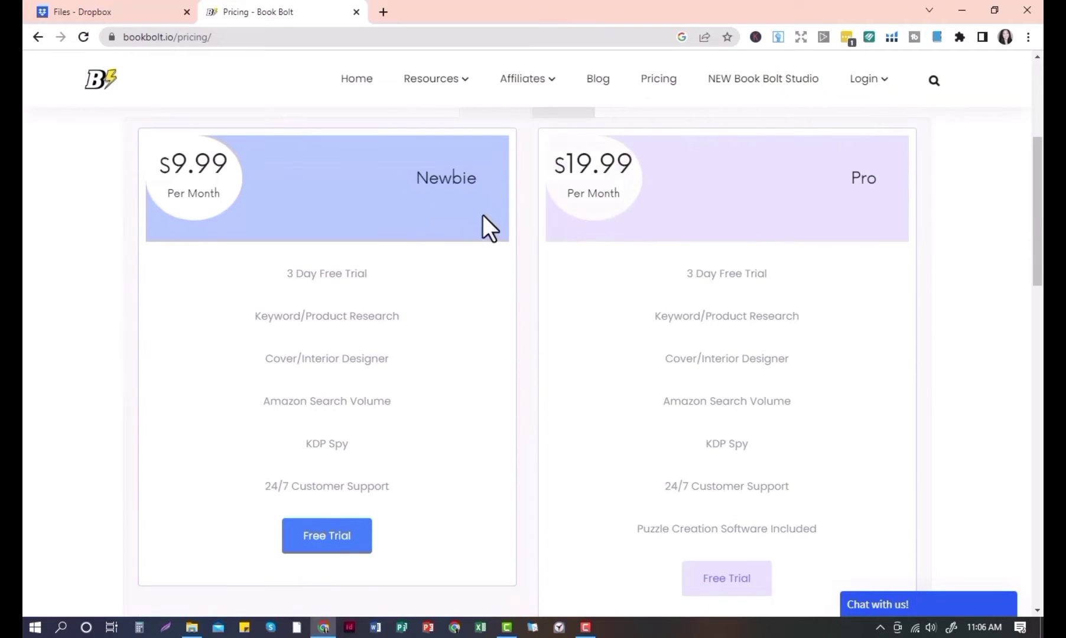
scroll(484, 222, up, 1)
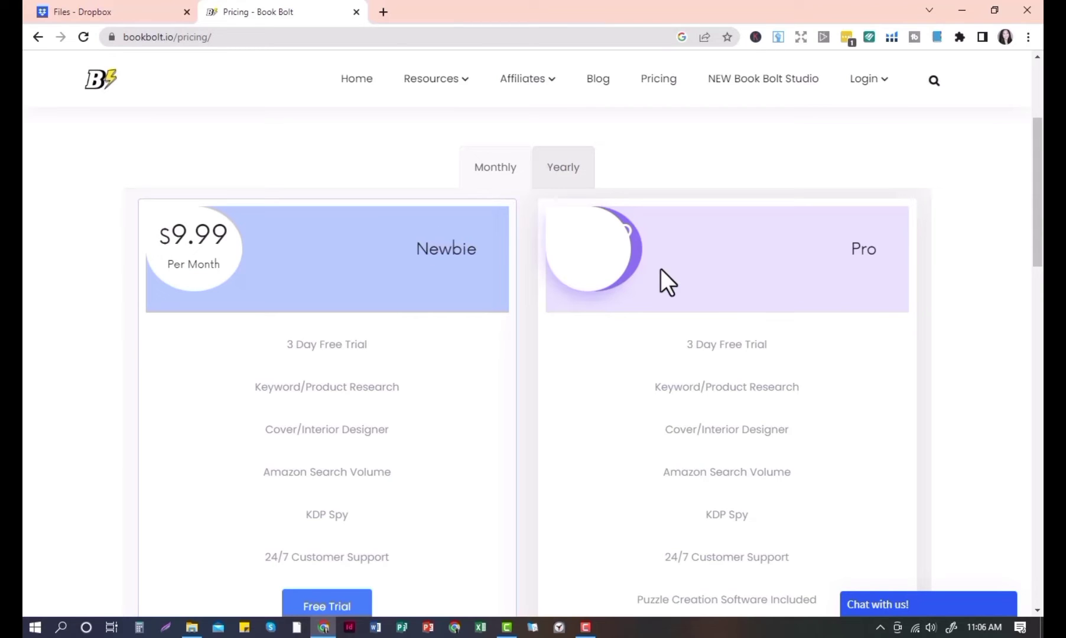
scroll(661, 270, down, 1)
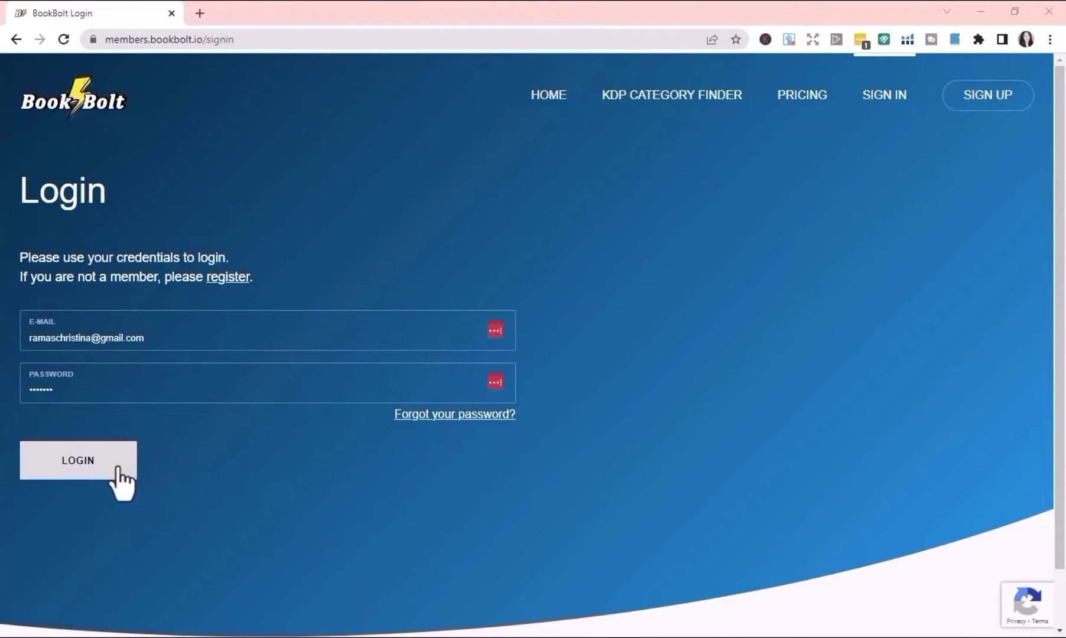
Log in to the Book Bolt account to reach the empty My Projects page
click(97, 467)
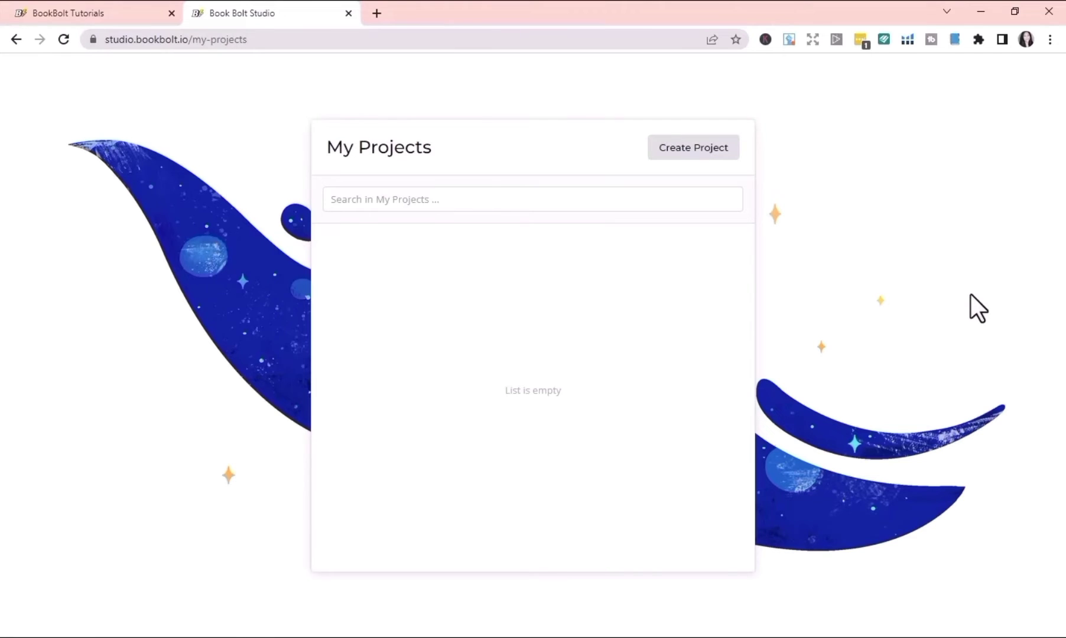
Start a new Paperback: Cover and Interior project named 'christmas journal'
click(713, 155)
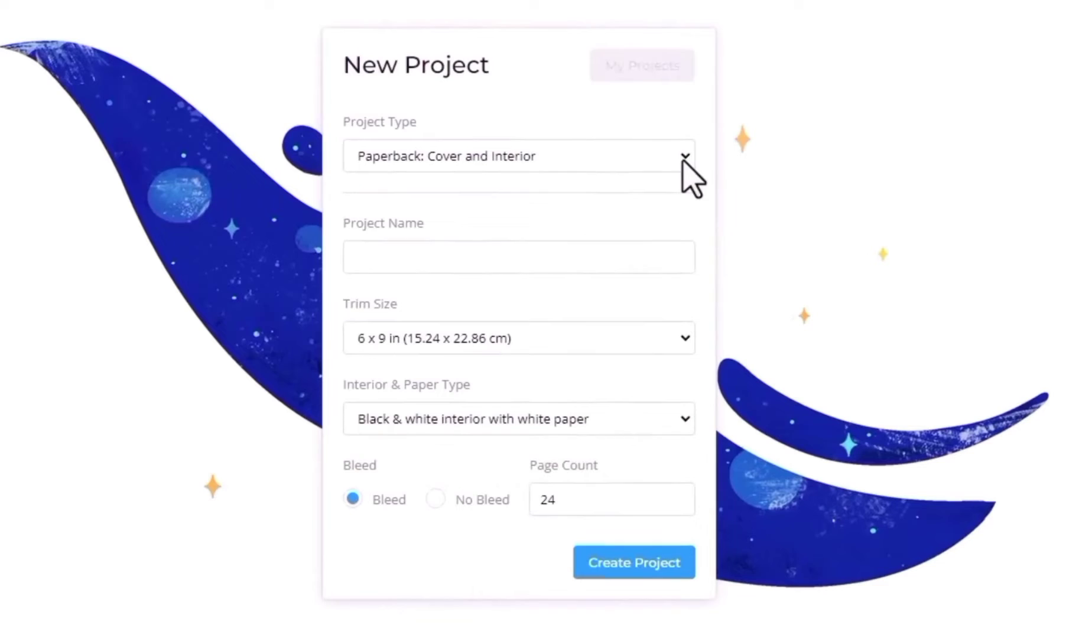
click(683, 161)
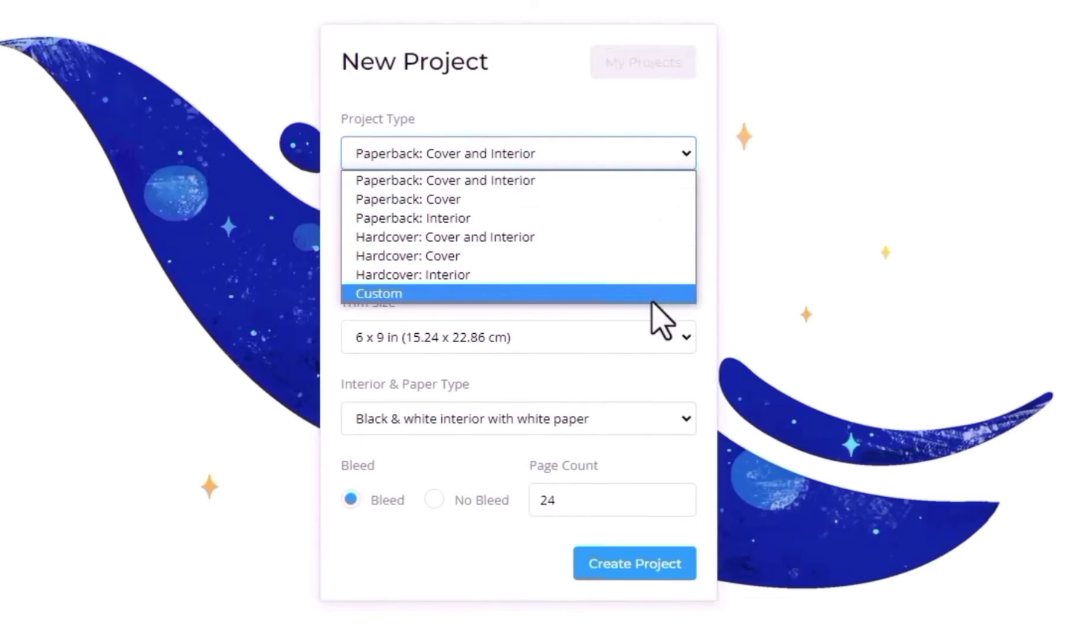
click(555, 181)
click(589, 263)
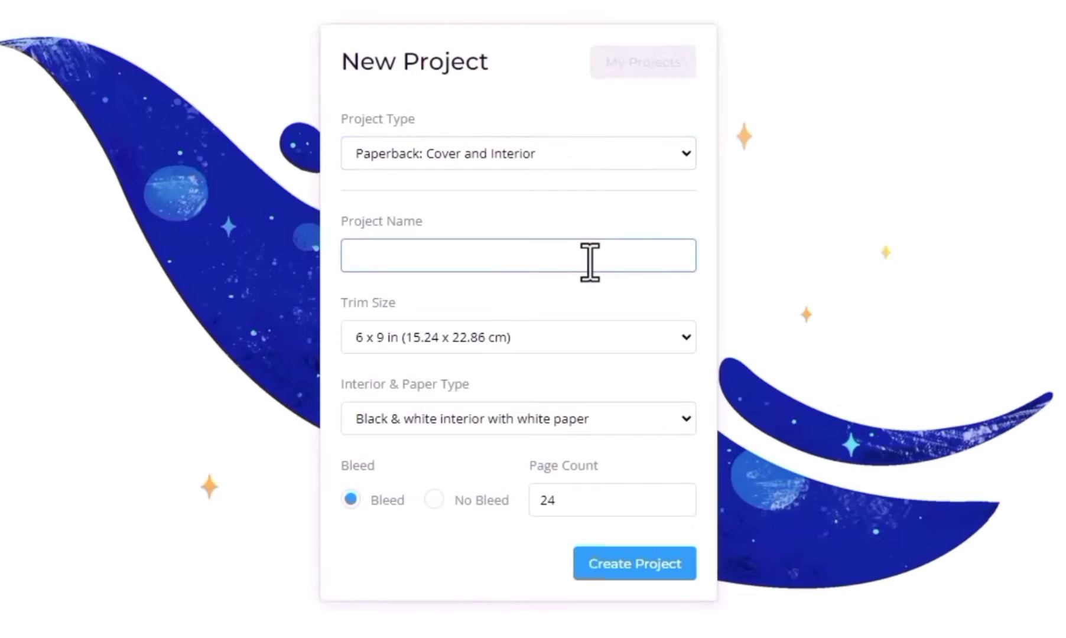
text(christmas )
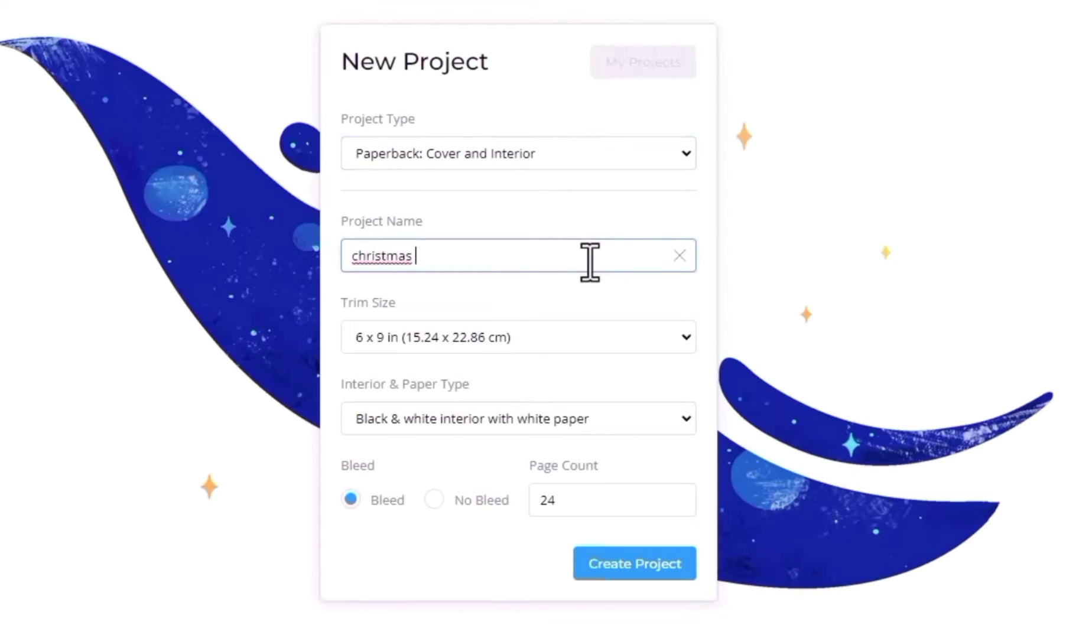
text(journal)
Choose 8.5 x 11 in trim, premium color on white paper, 40 pages, and create it
click(688, 340)
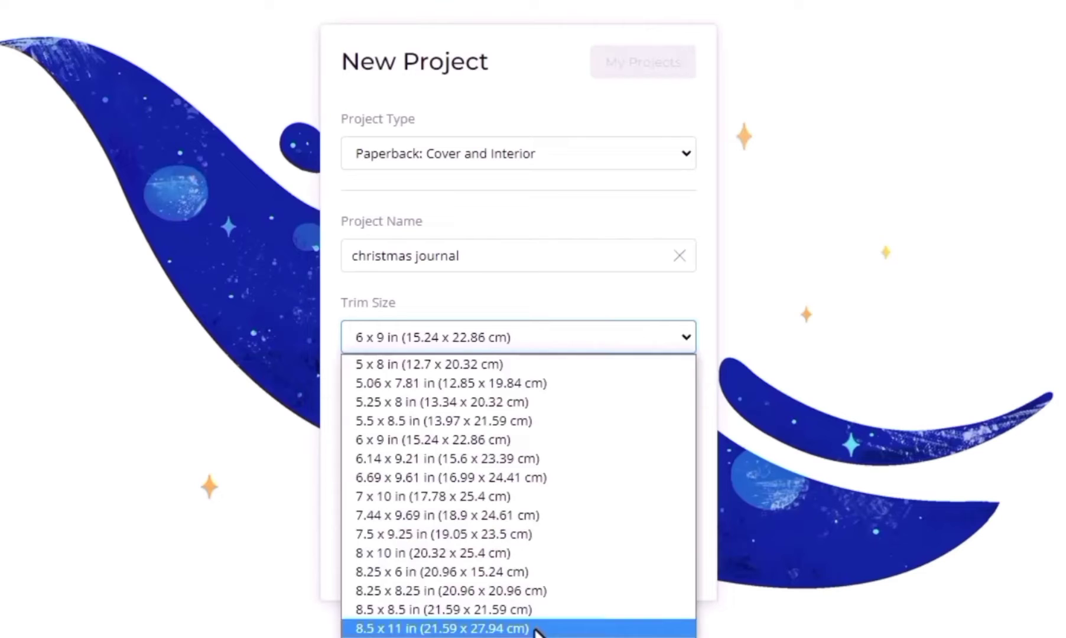
click(536, 630)
click(685, 419)
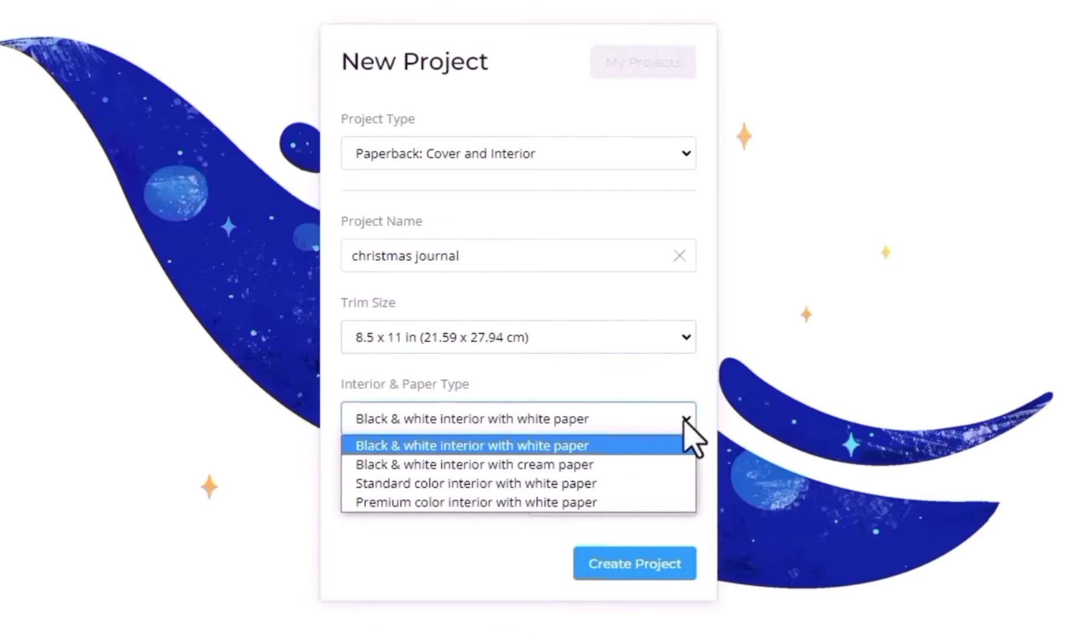
click(582, 503)
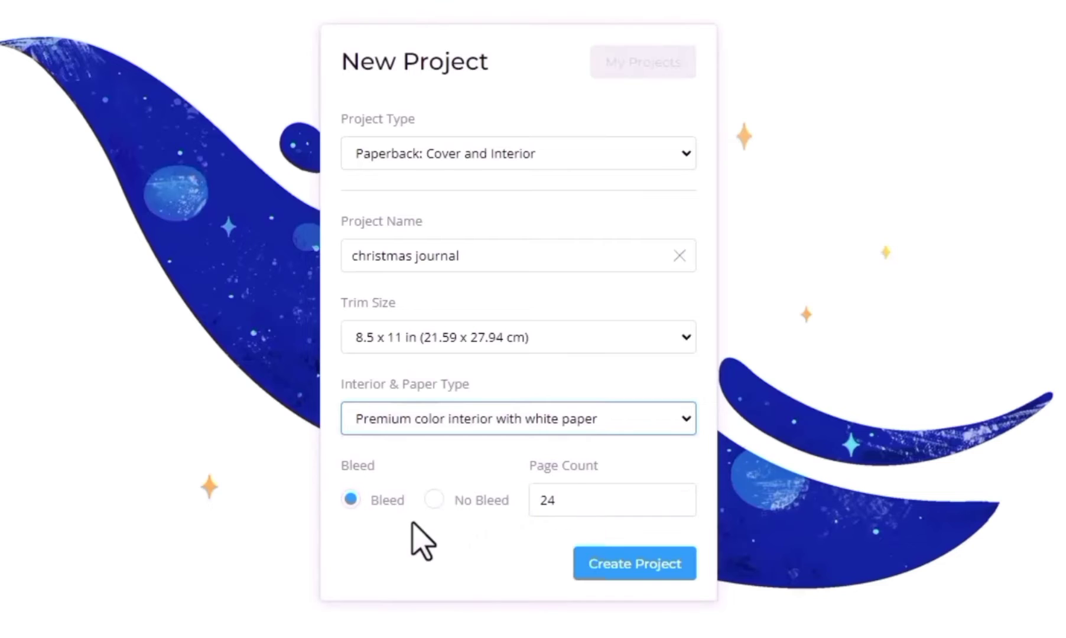
click(569, 500)
key(BackSpace)
key(BackSpace)
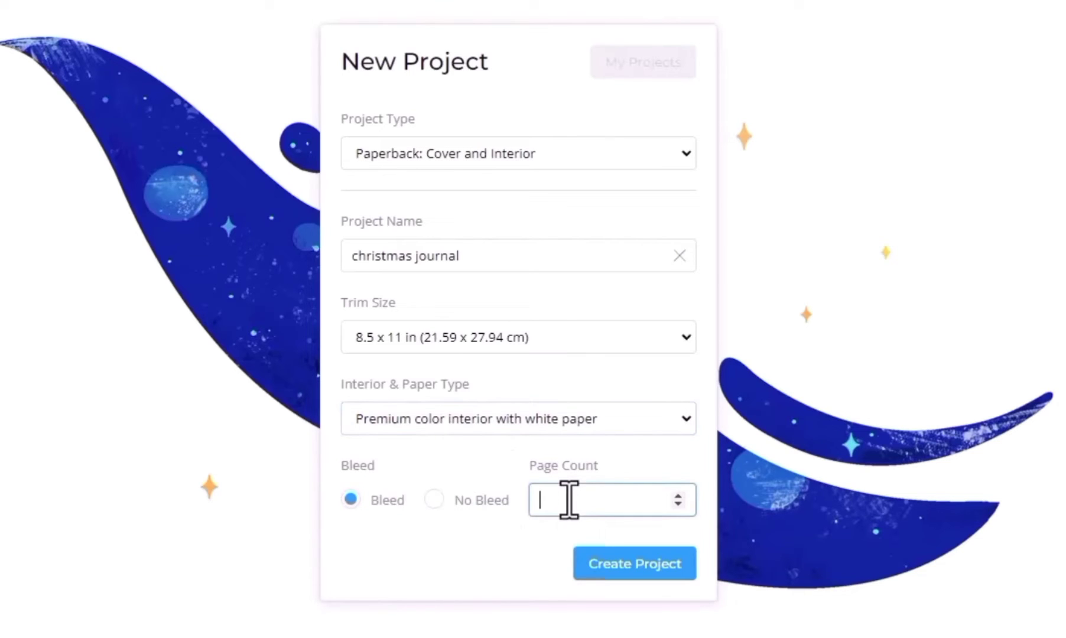
text(40)
click(613, 575)
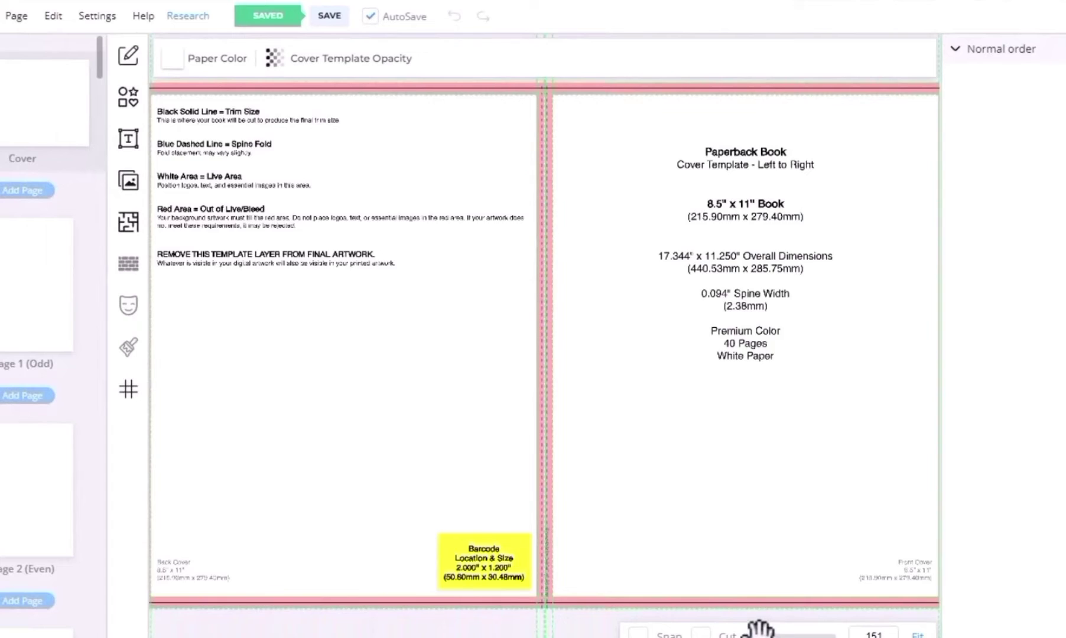
Zoom out to the whole cover and lower the cover template opacity to about 44
drag(761, 632, 756, 632)
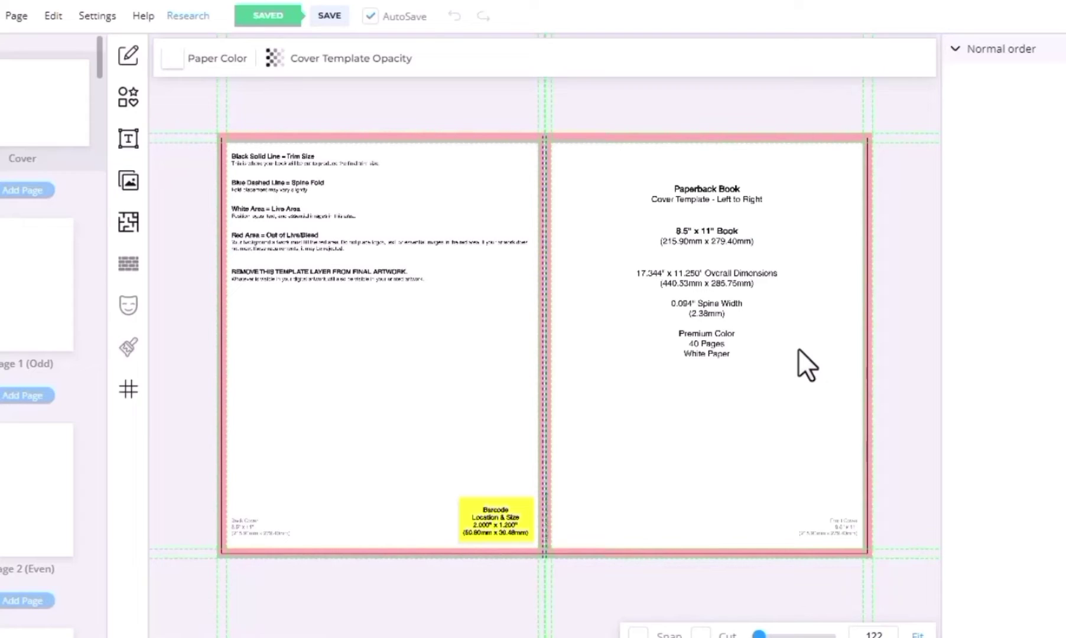
click(273, 62)
drag(395, 127, 325, 128)
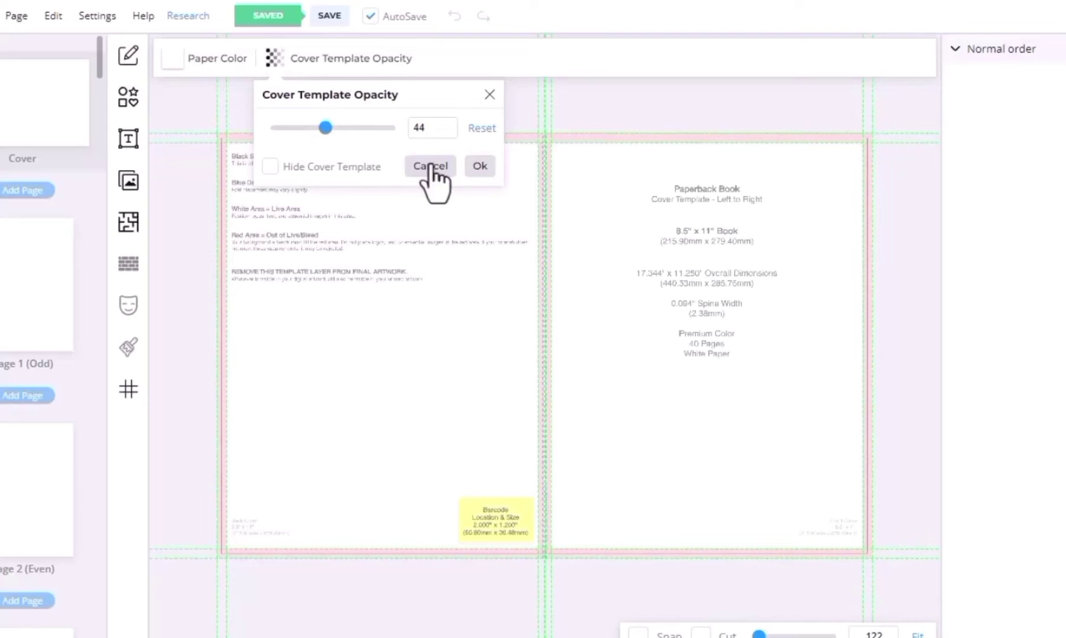
click(477, 168)
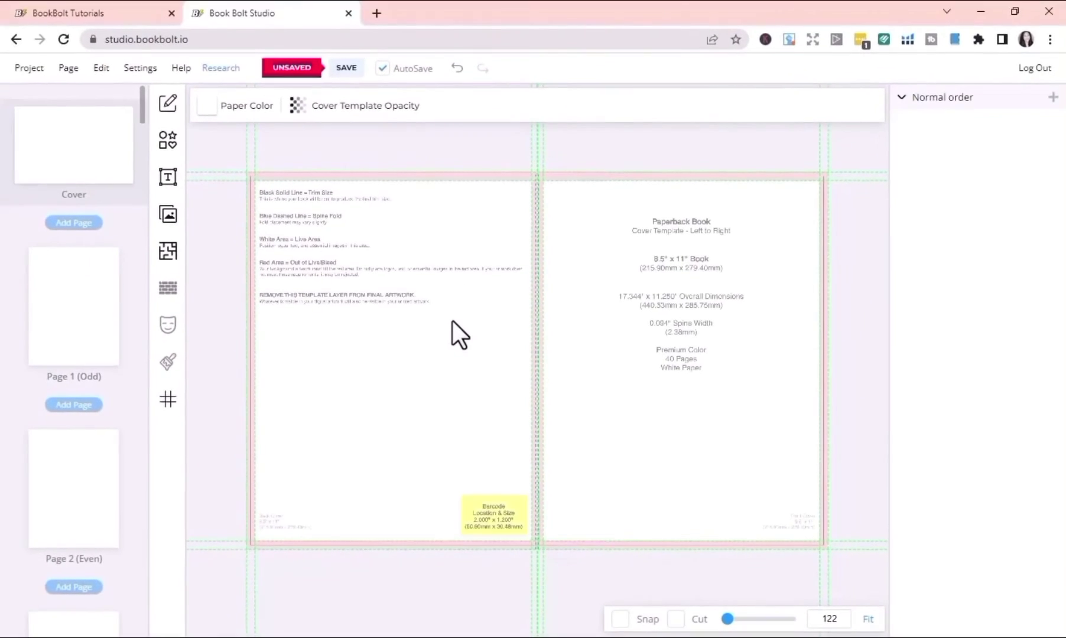
Search Pixabay stock photos for 'christma' limited to red images
click(167, 216)
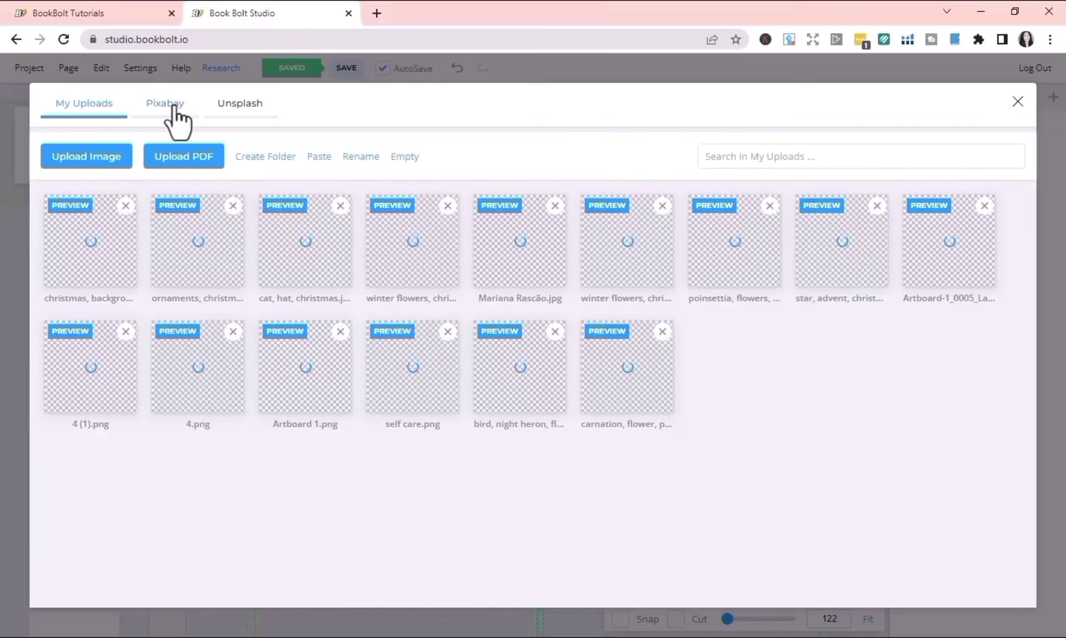
click(170, 107)
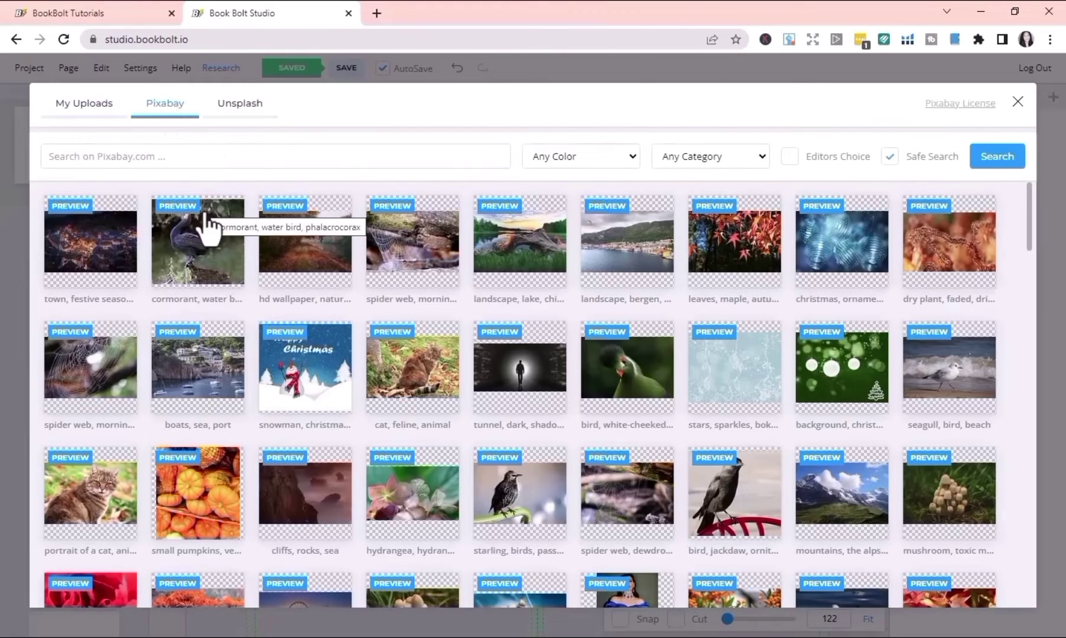
scroll(356, 386, down, 3)
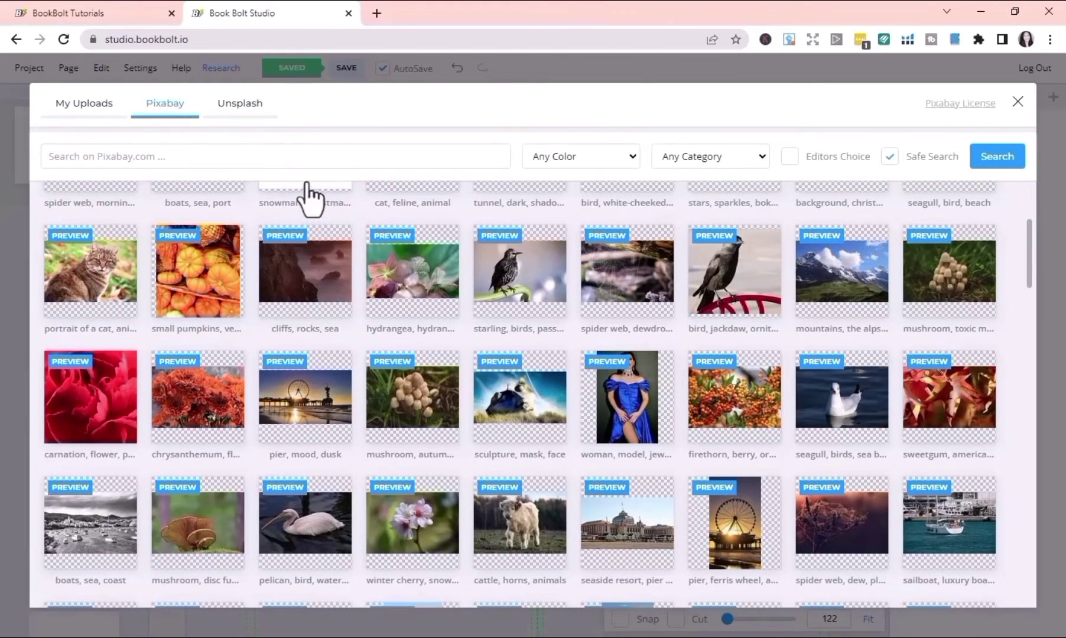
click(312, 161)
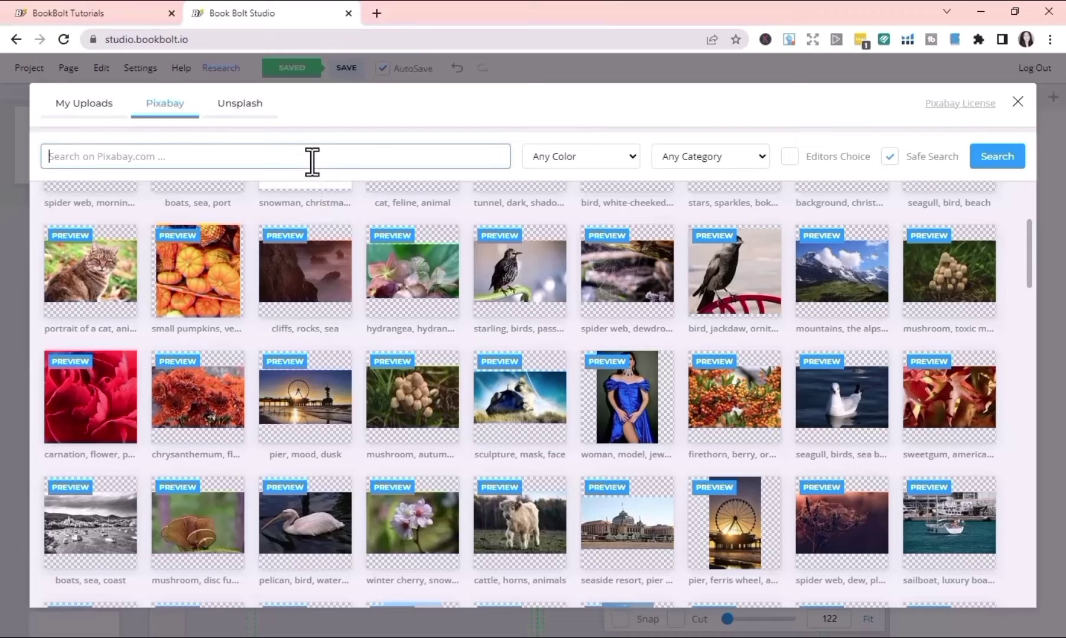
text(christmas)
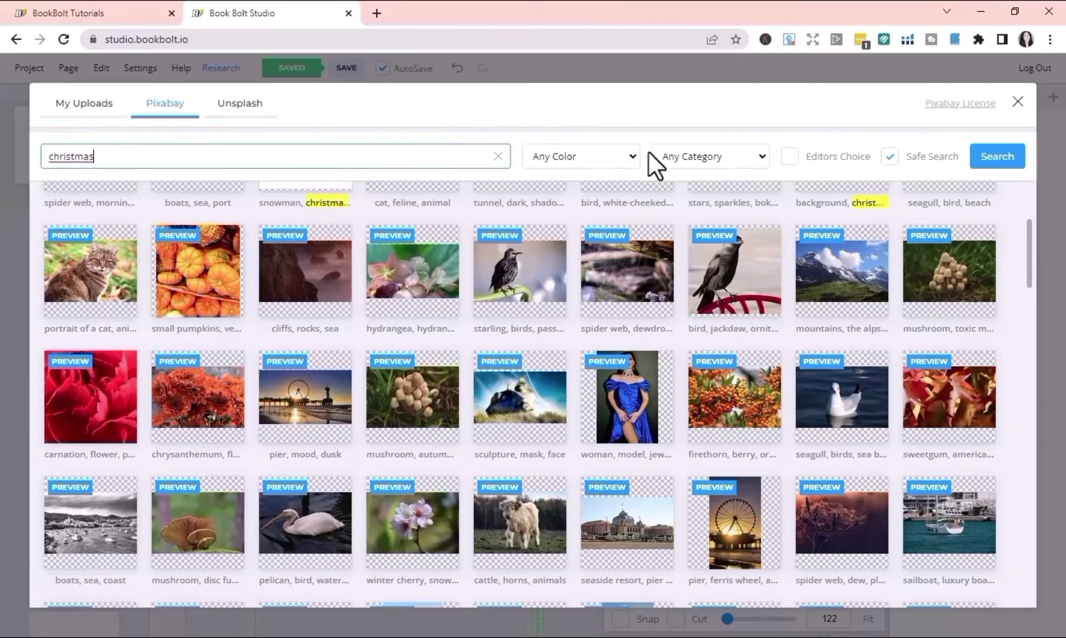
click(631, 160)
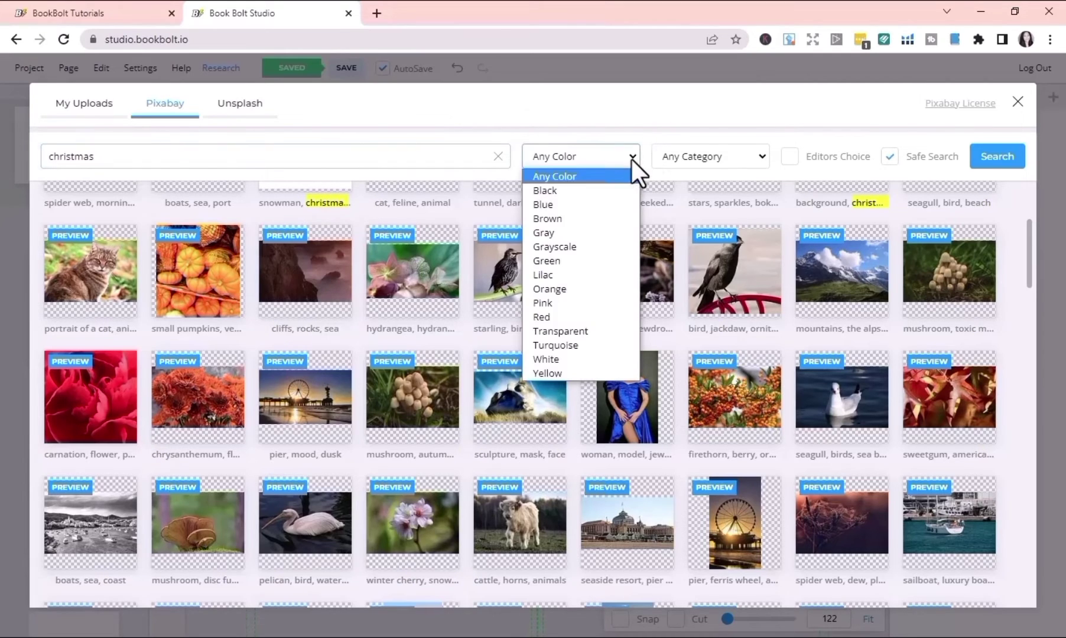
click(561, 316)
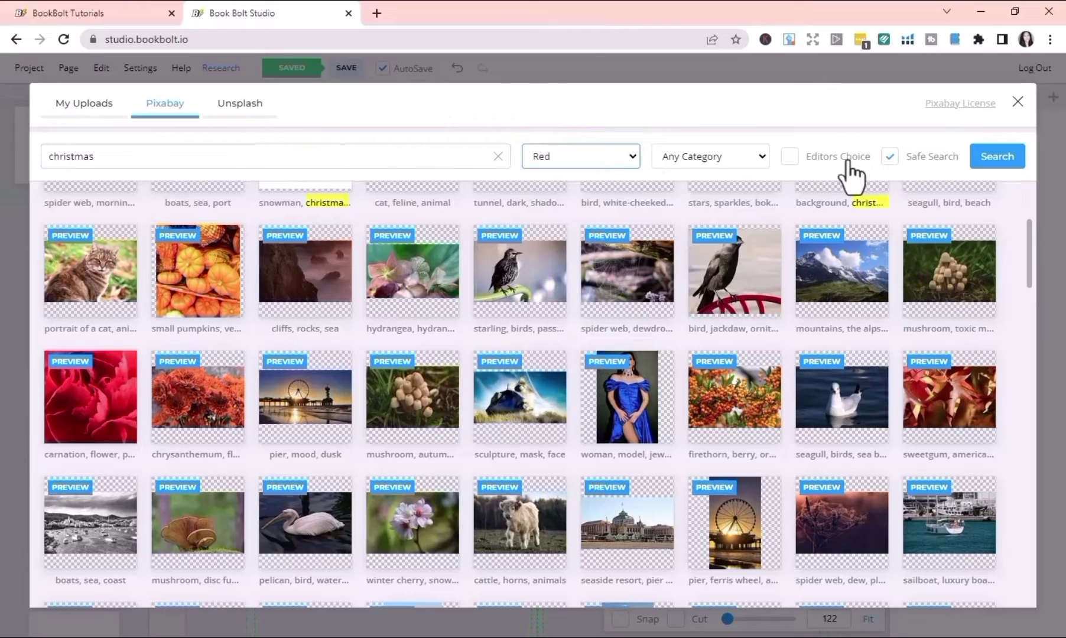
click(1003, 165)
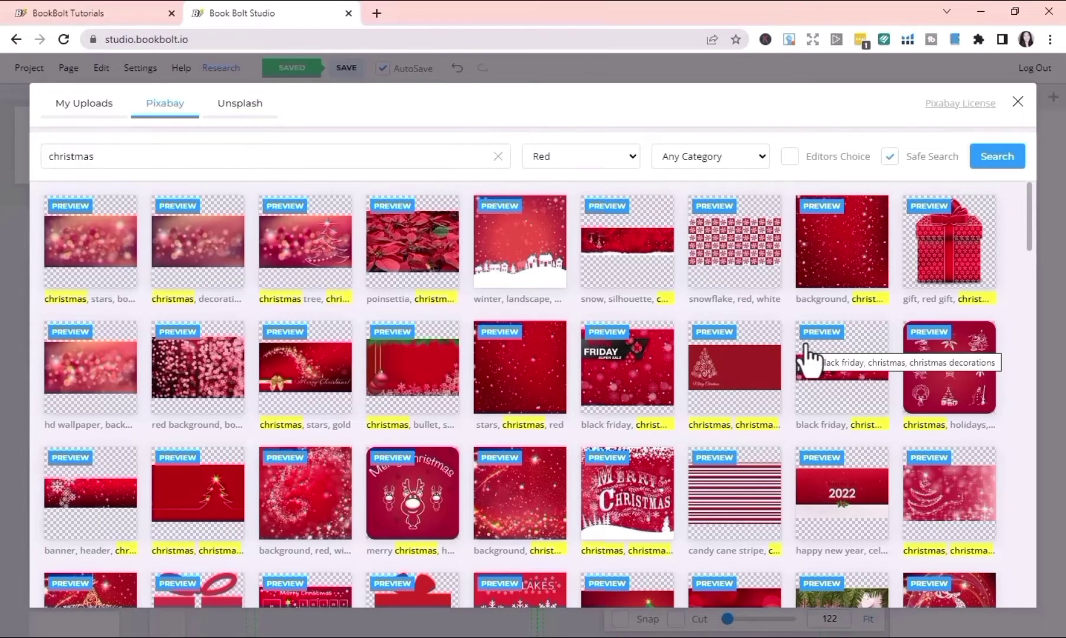
Scroll the red Christmas results, then switch to the My Uploads images
scroll(805, 362, down, 10)
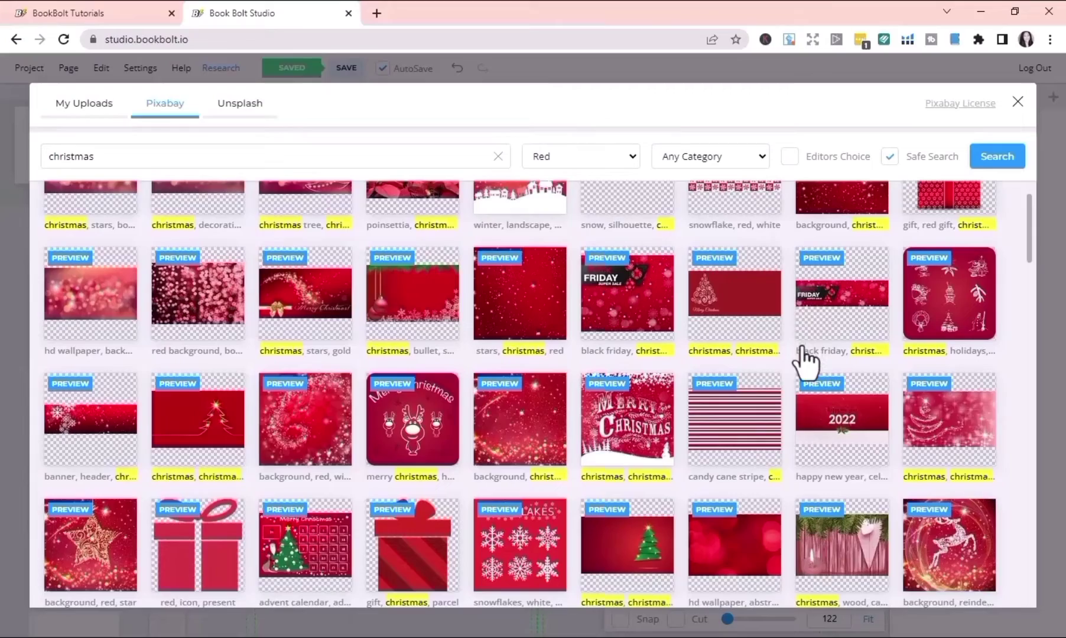
scroll(805, 361, down, 5)
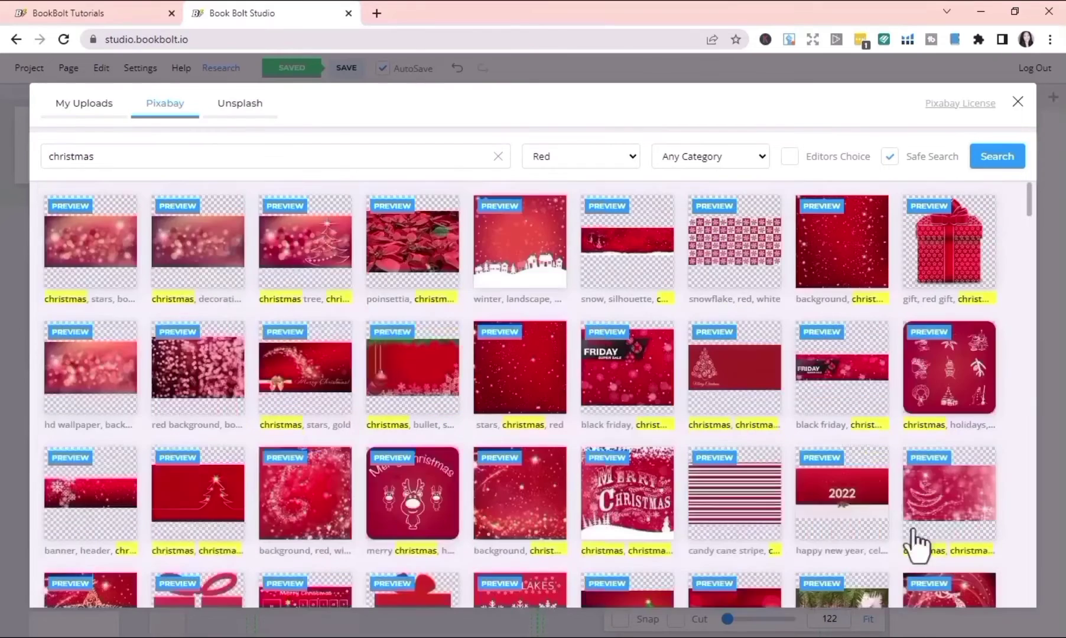
click(76, 105)
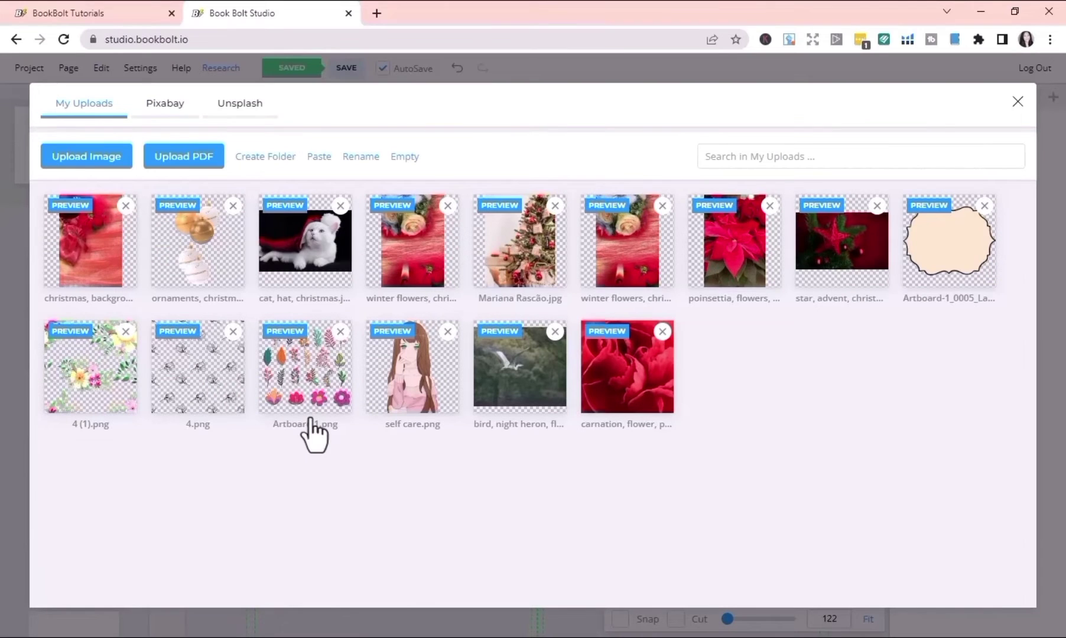
Add the red Christmas image and stretch it across the front cover
click(72, 247)
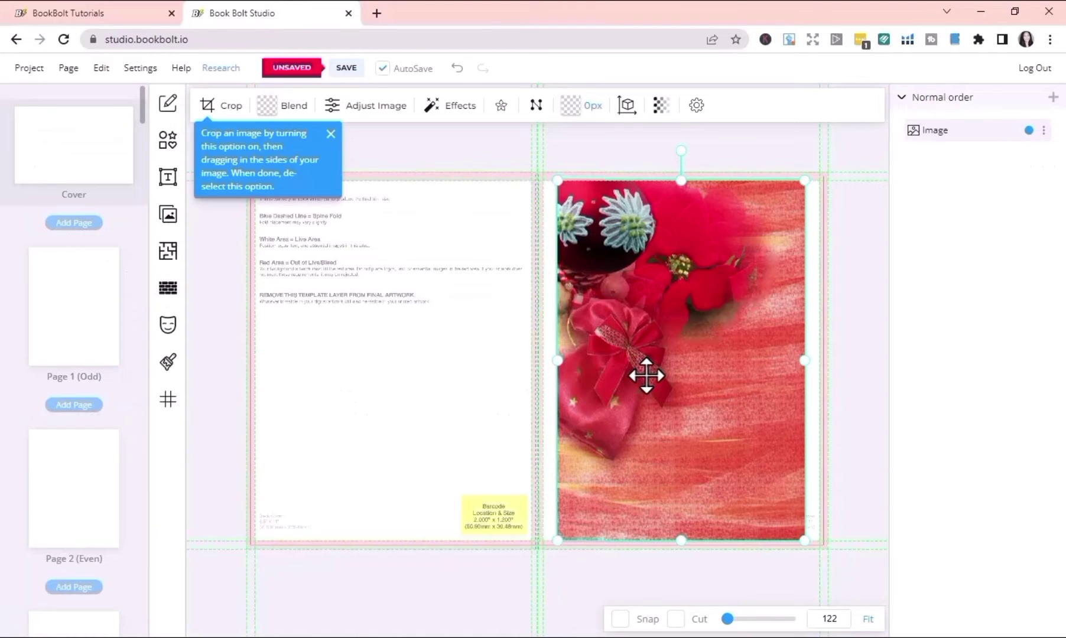
drag(646, 376, 634, 376)
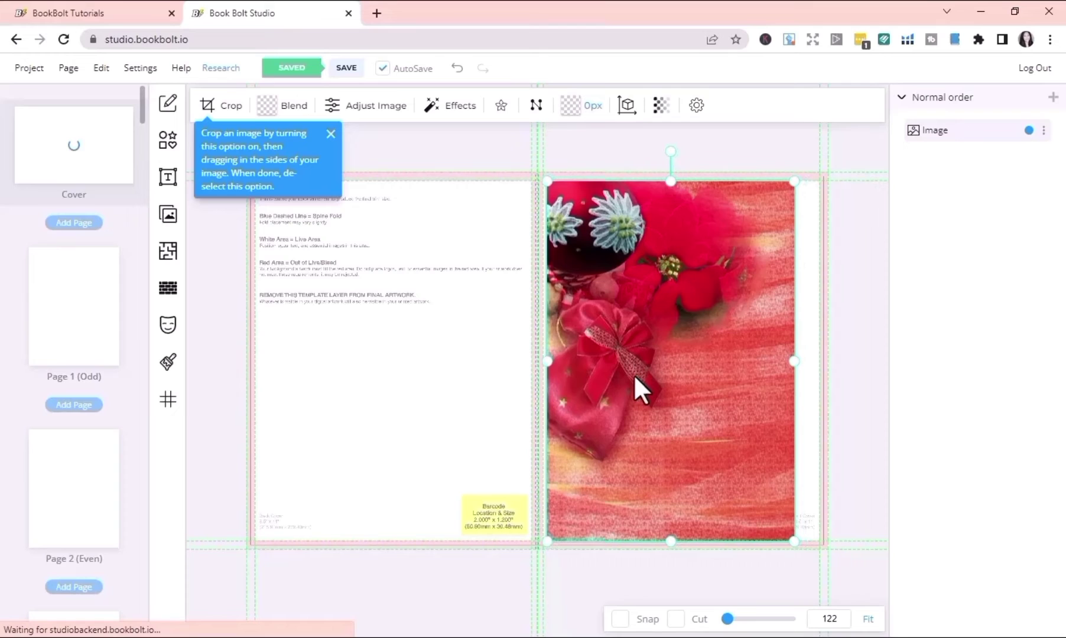
click(632, 374)
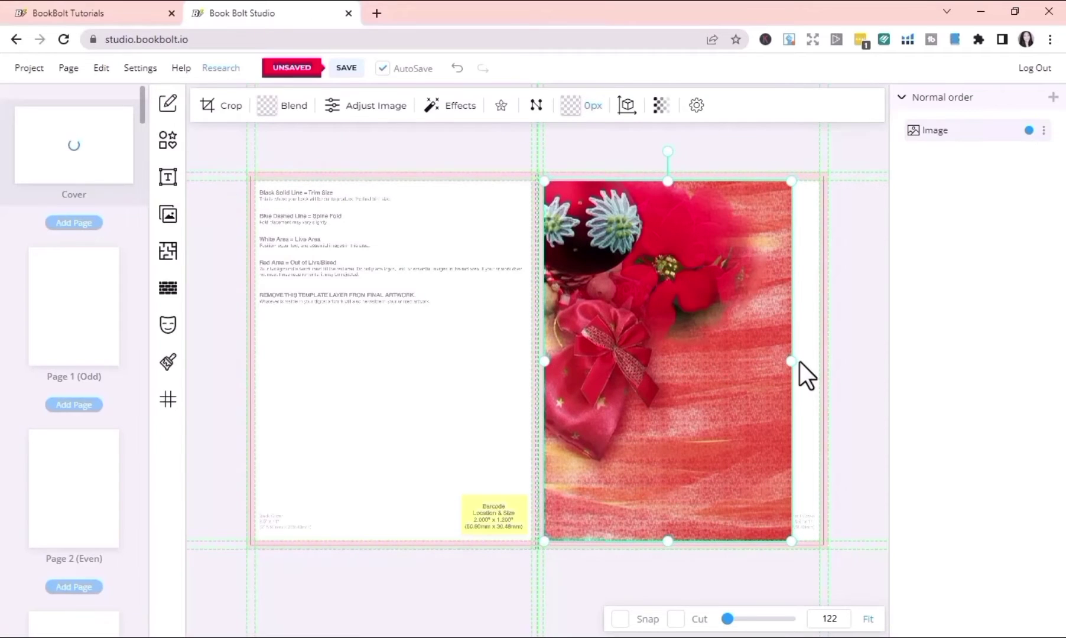
drag(790, 360, 817, 360)
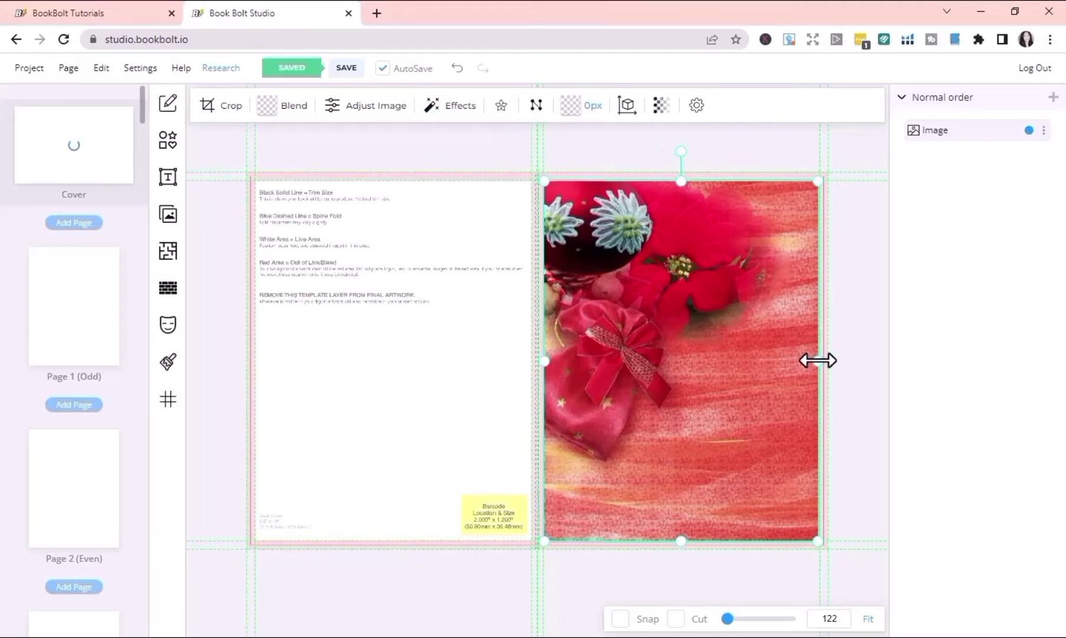
Lock the image layer and set the cover paper colour to red
click(1044, 132)
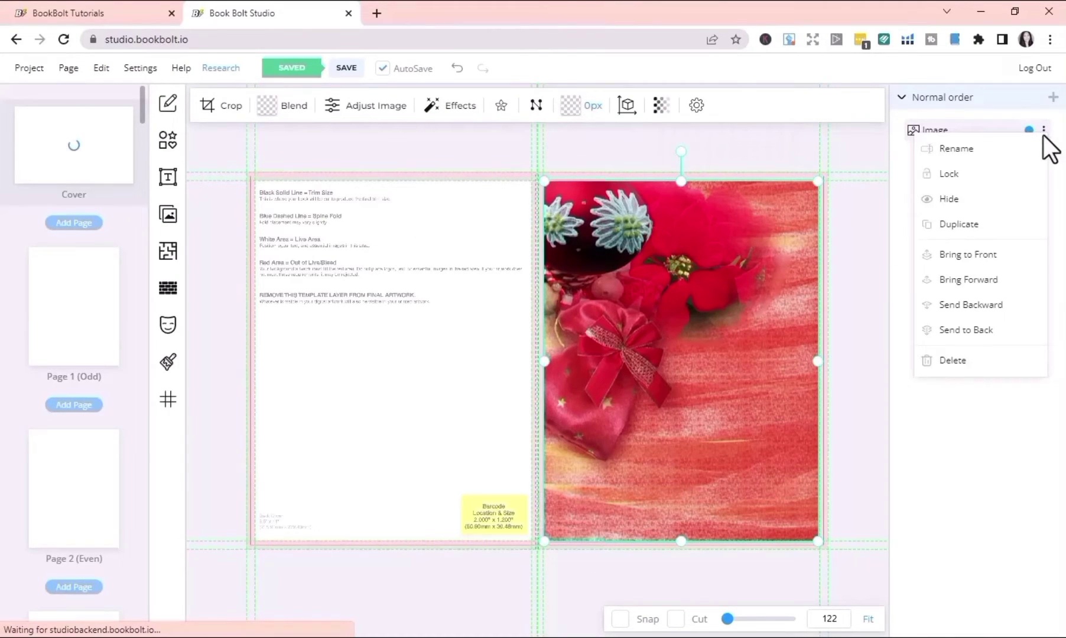
click(988, 173)
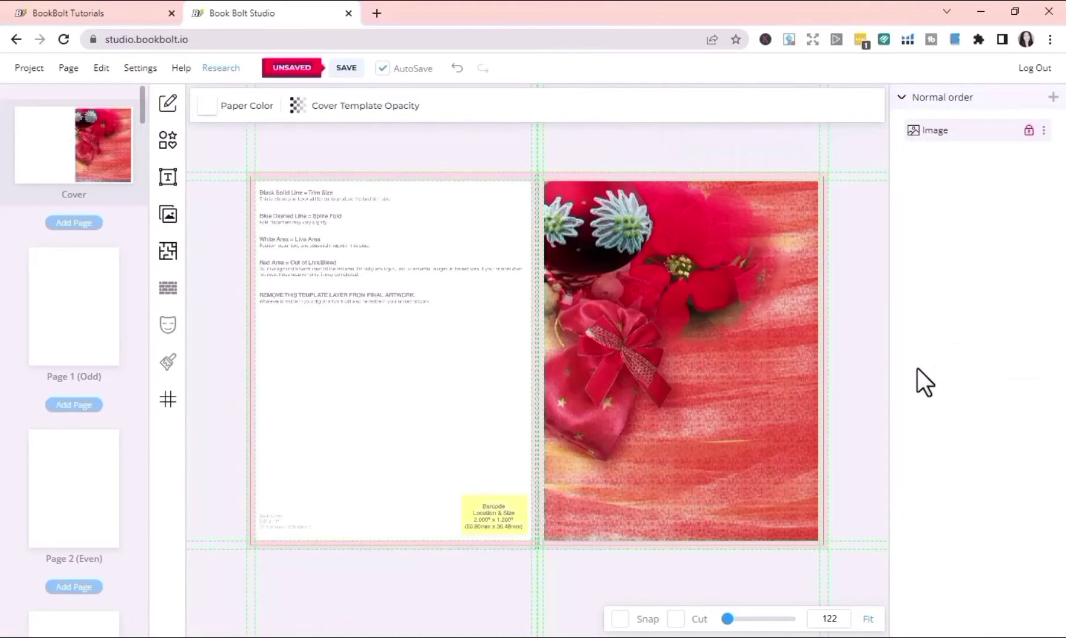
click(243, 113)
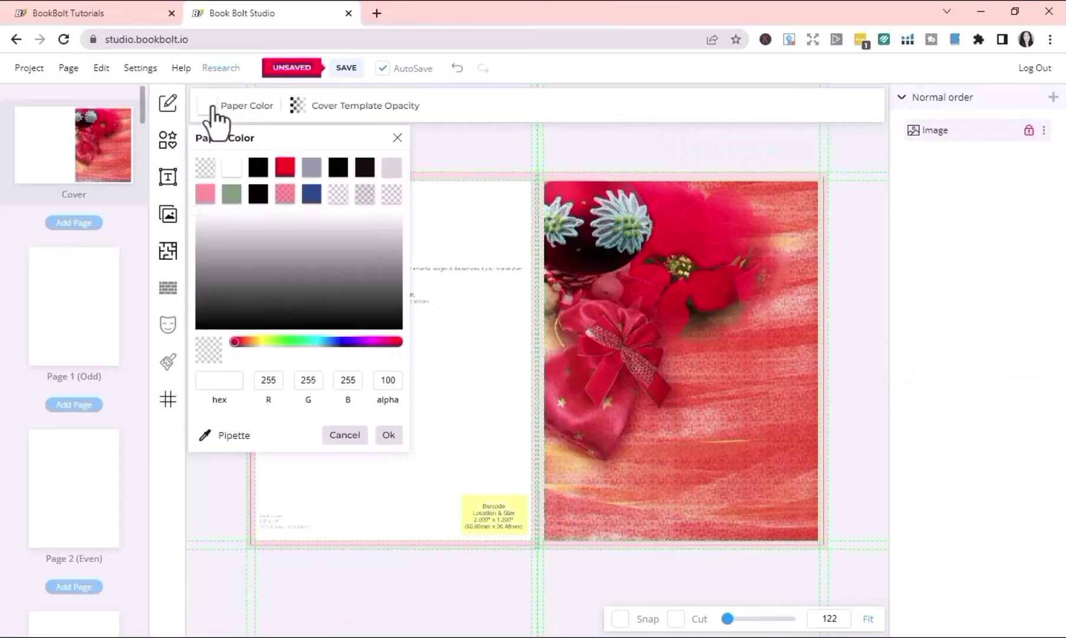
click(284, 168)
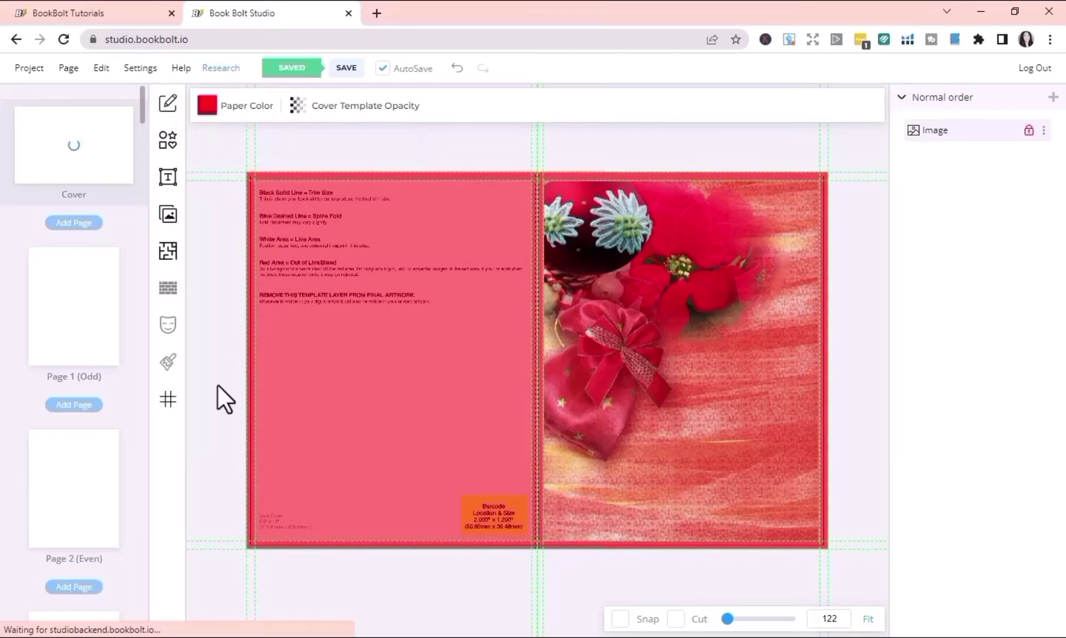
click(168, 178)
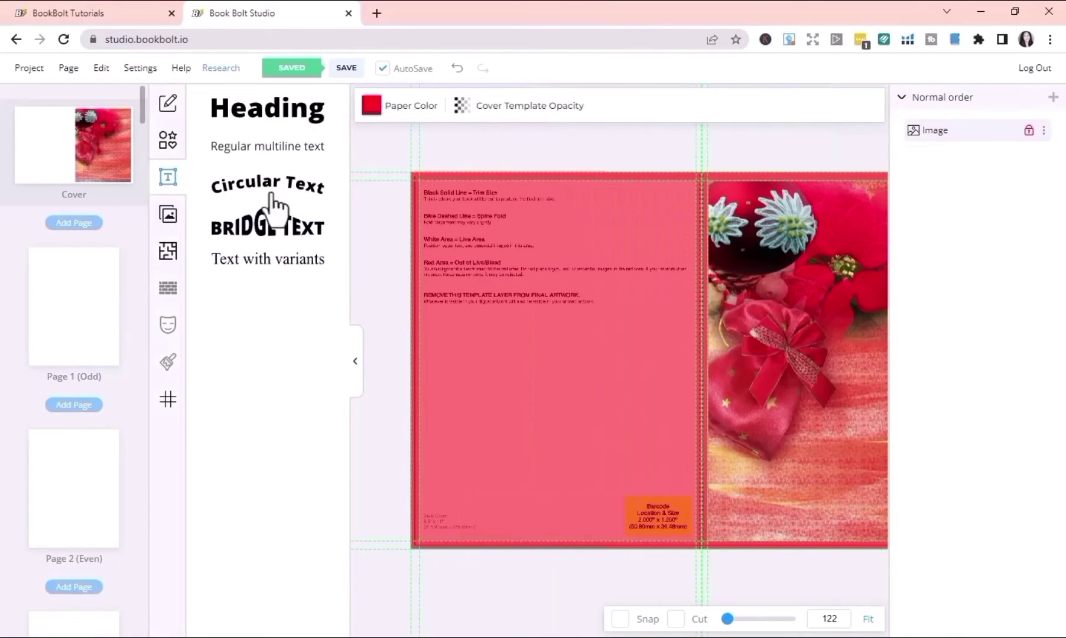
Add a right-aligned Heading text in the Akaya Kanadaka font
click(266, 112)
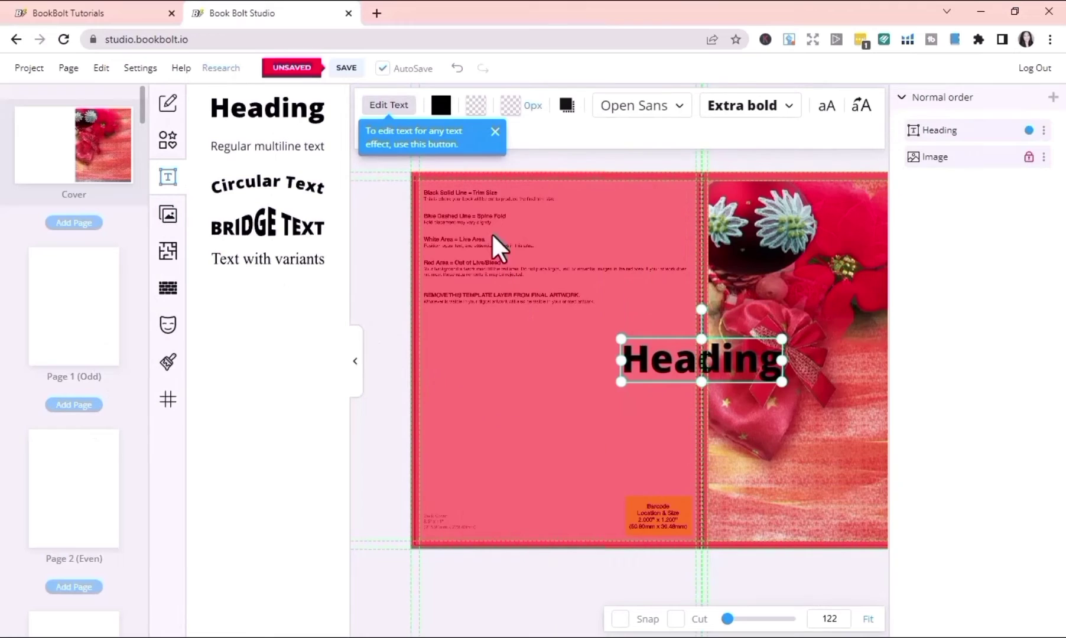
click(680, 109)
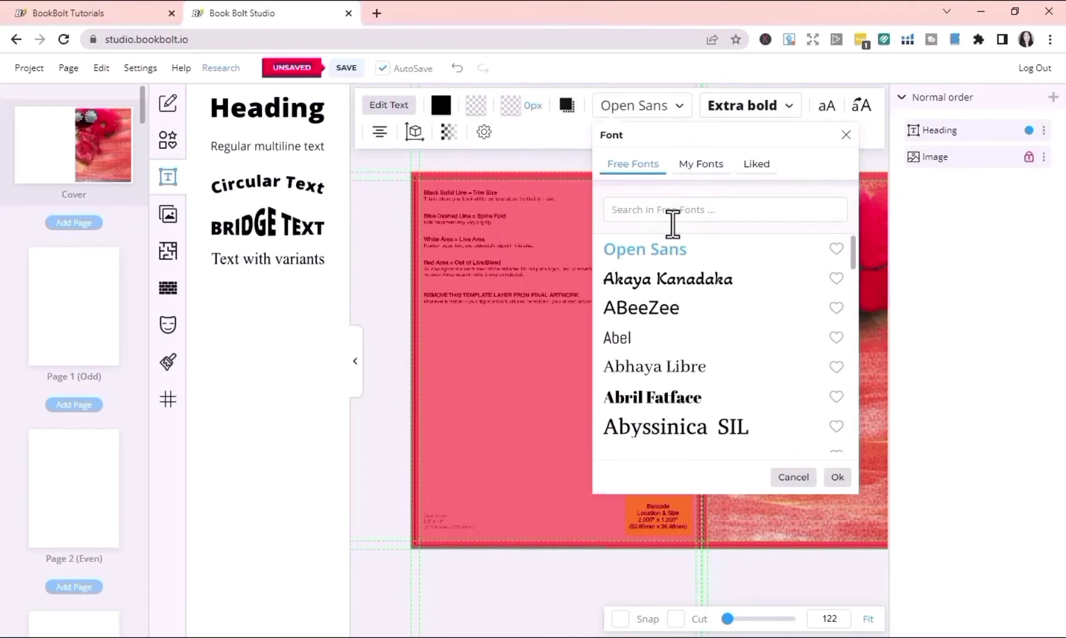
click(664, 282)
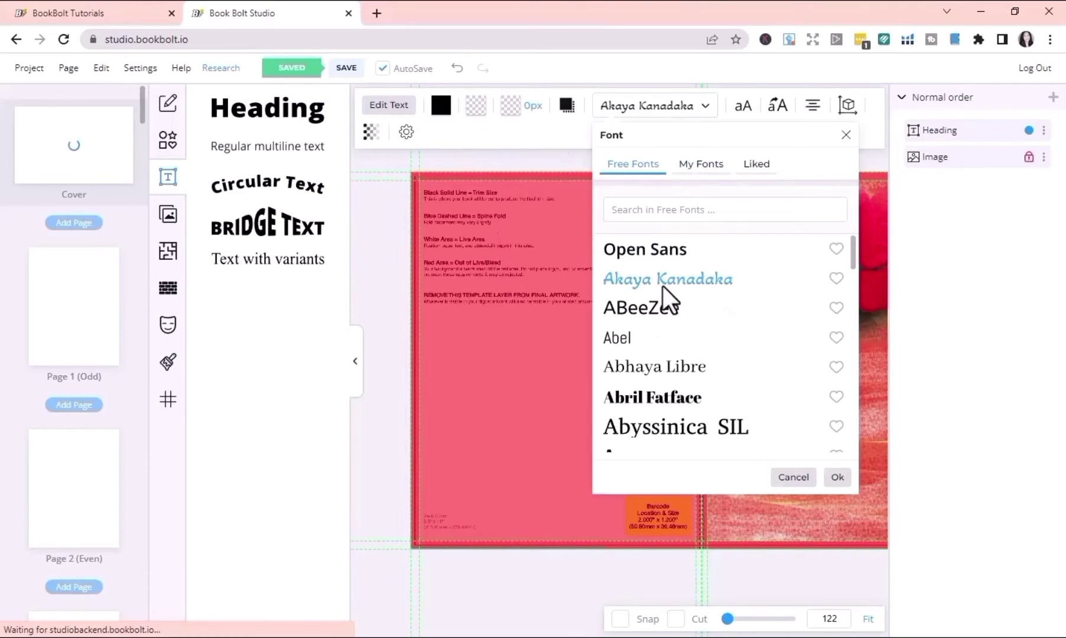
click(813, 107)
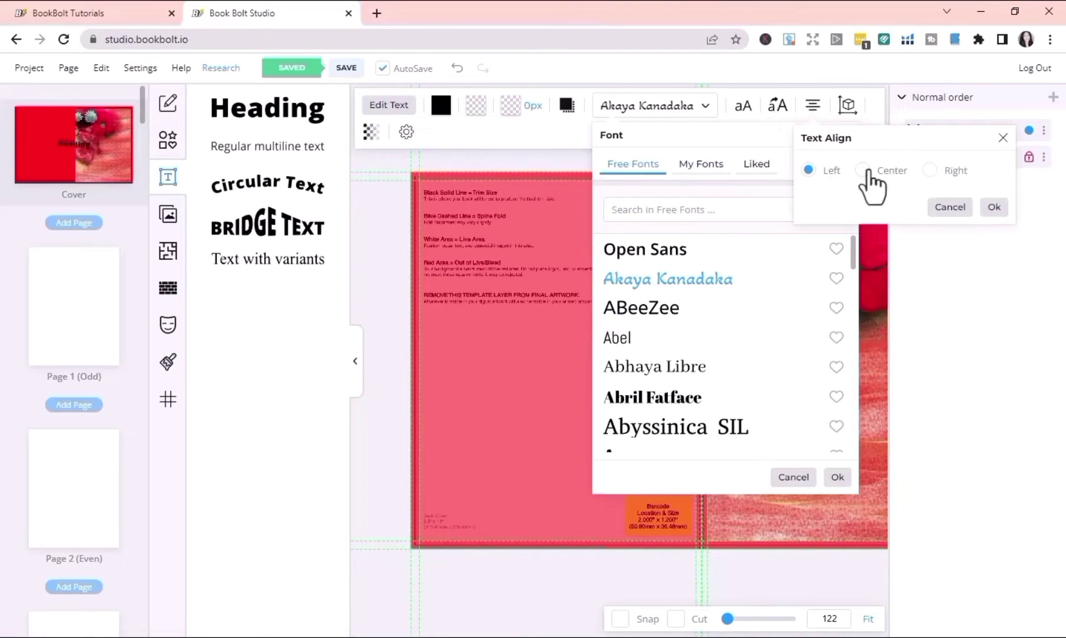
click(930, 171)
click(994, 208)
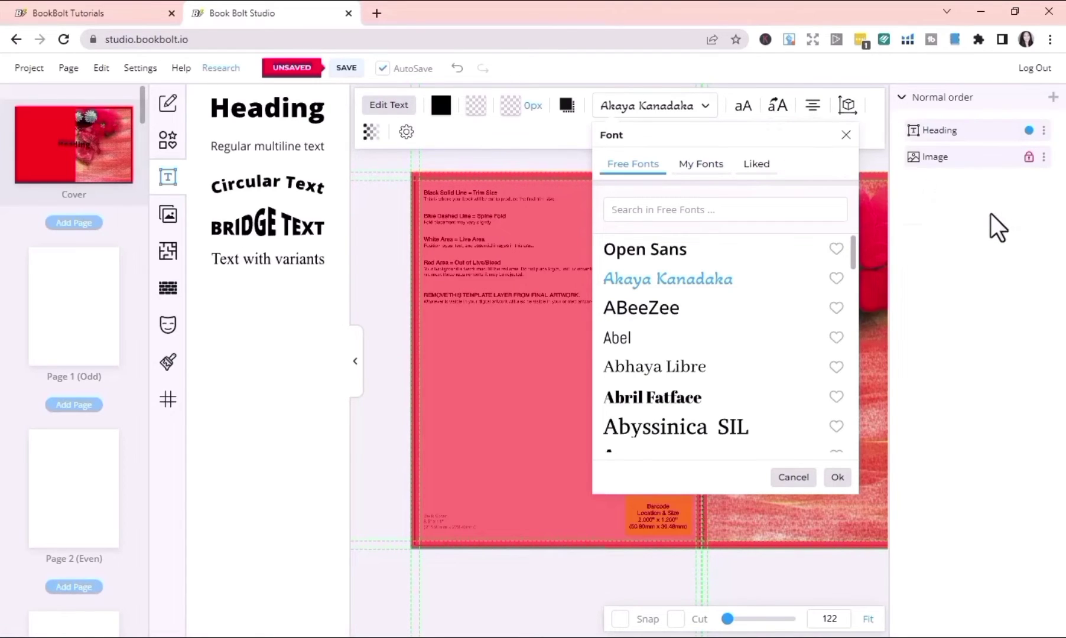
click(836, 478)
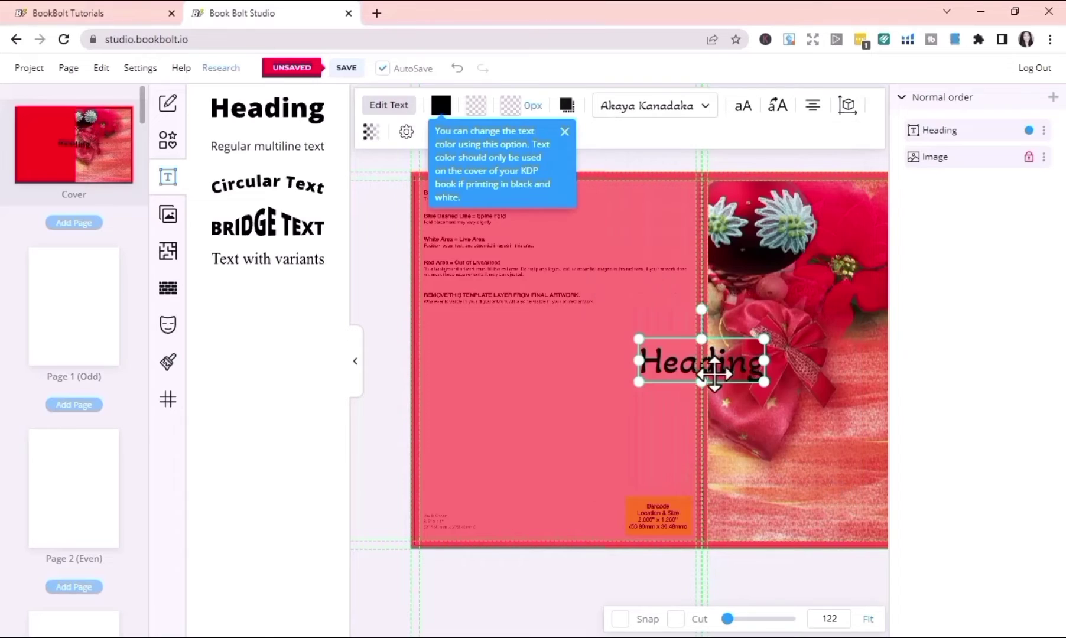
Move the heading onto the red back cover and colour it white
drag(714, 373, 541, 340)
drag(480, 329, 593, 333)
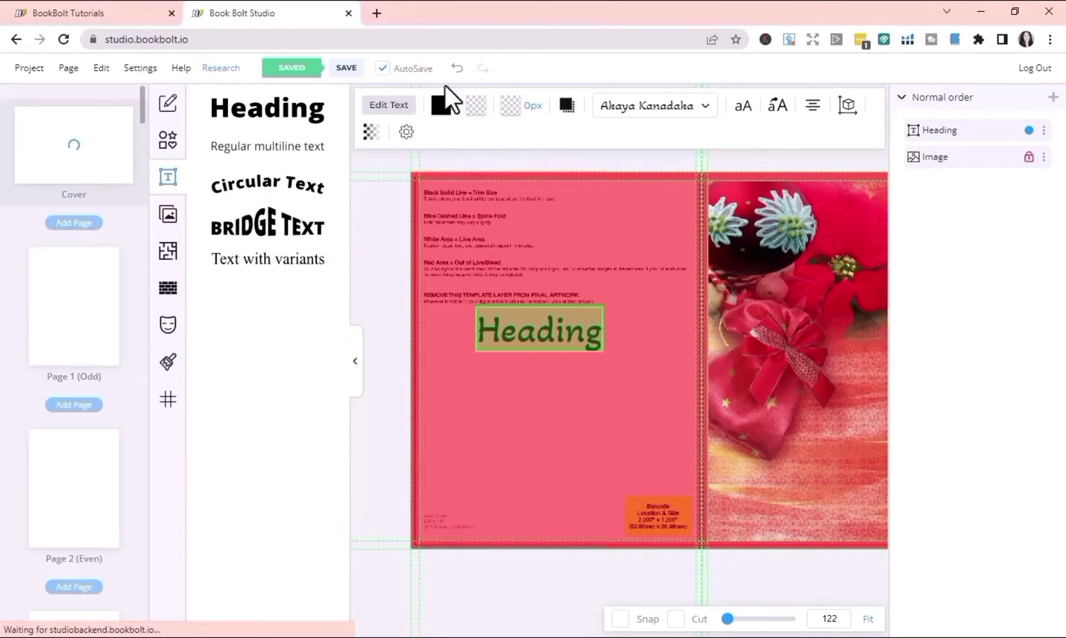
click(442, 107)
click(465, 178)
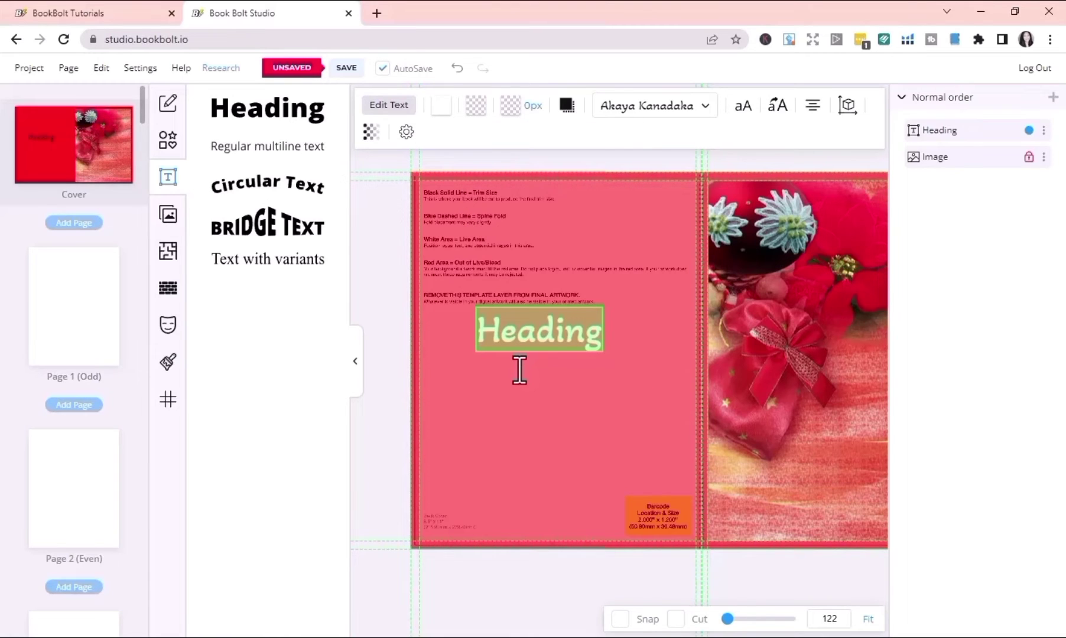
click(601, 335)
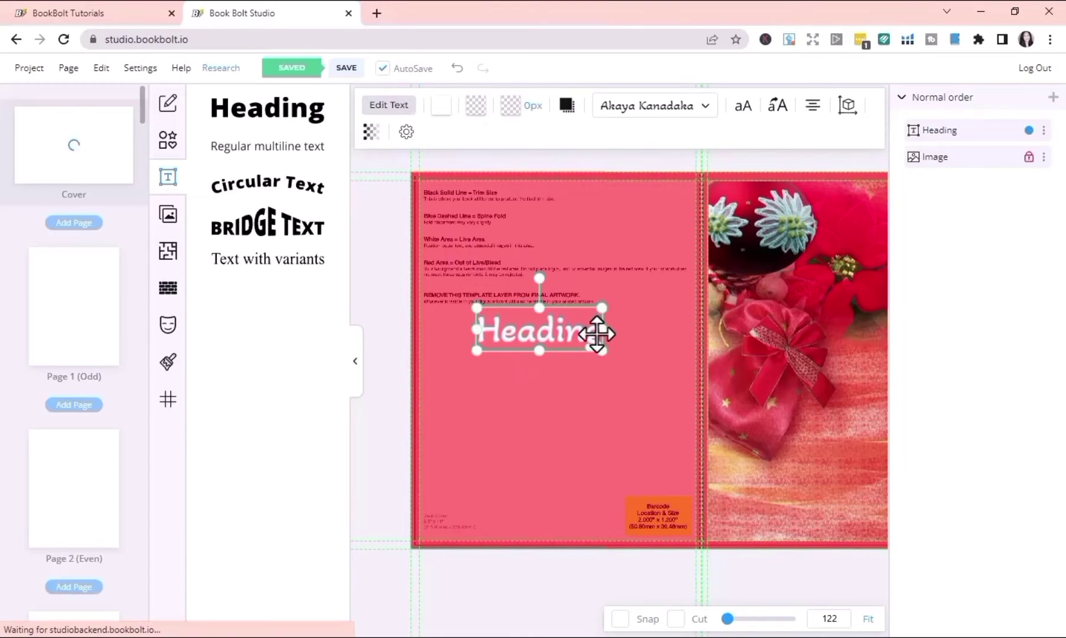
Retype the heading as 'My Christmas' with 'Diary' on a new line
key(BackSpace)
key(BackSpace)
key(BackSpace)
key(BackSpace)
key(BackSpace)
key(BackSpace)
key(BackSpace)
text(My)
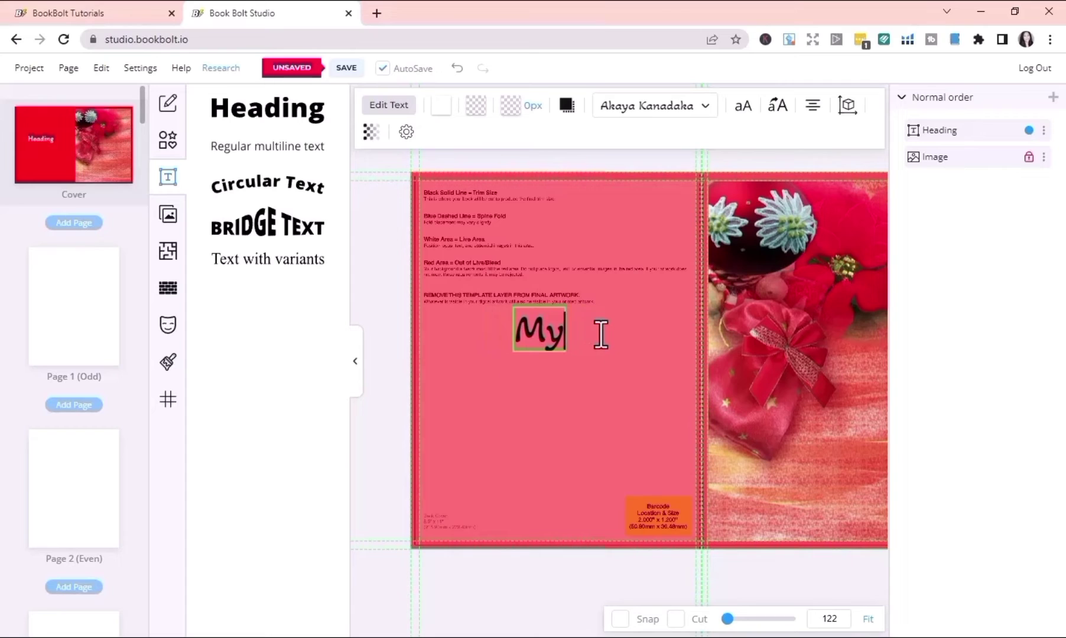
text( Christmas)
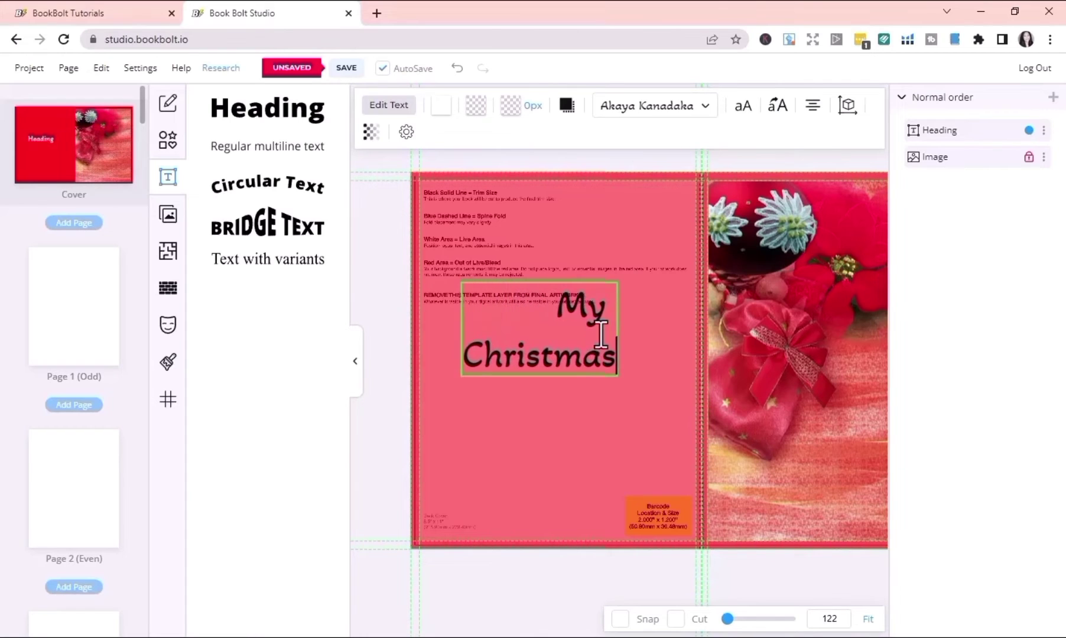
key(Return)
text(Diary)
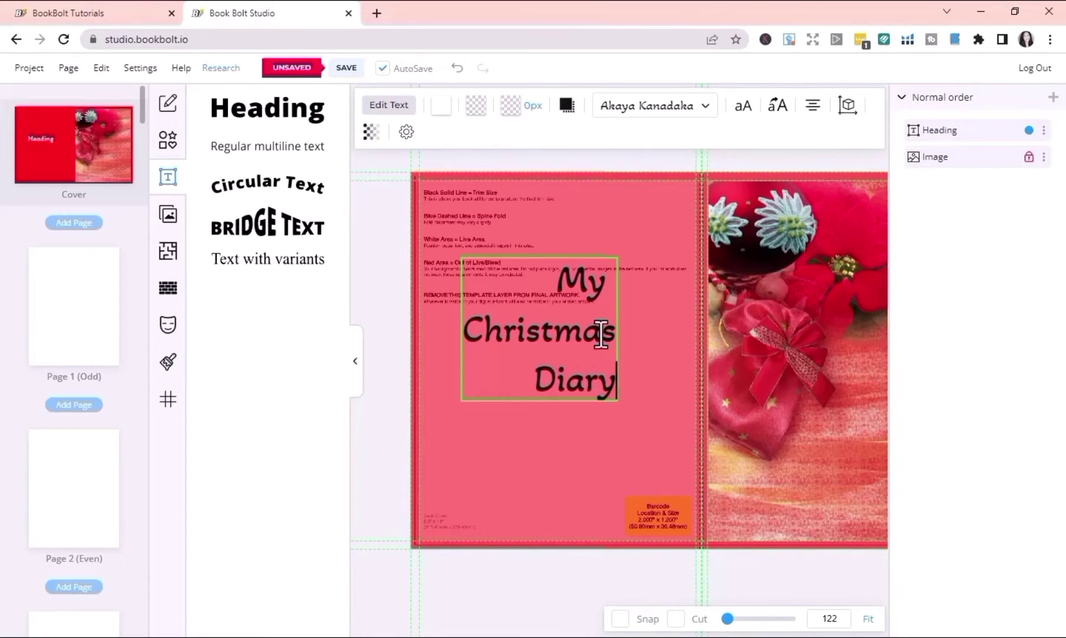
key(ctrl+a)
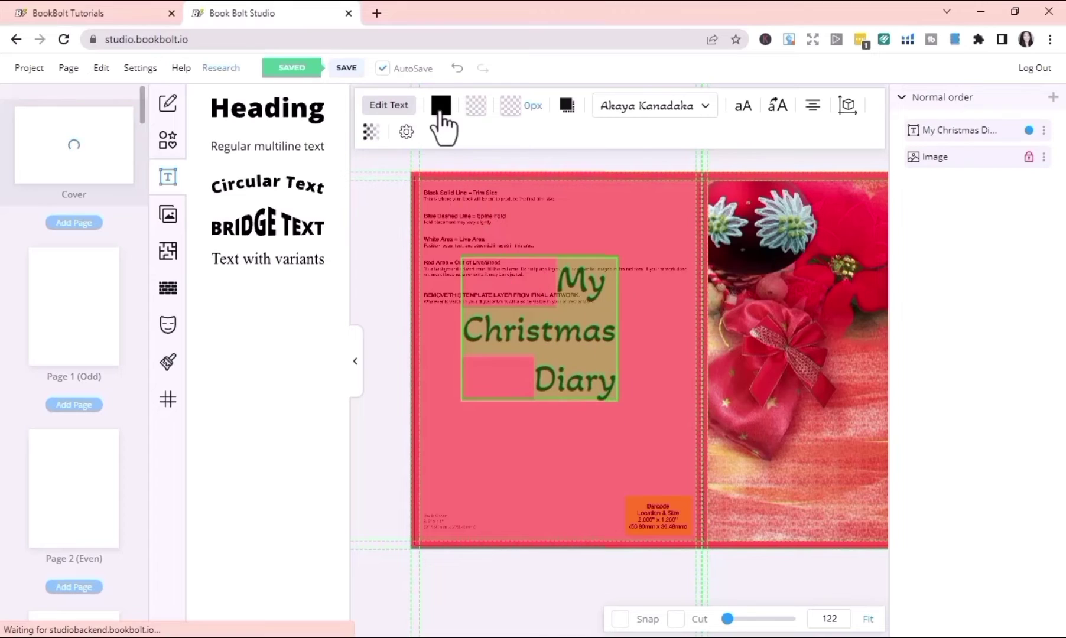
Make the title text pale white and shrink its box to fit the words
click(441, 106)
click(512, 228)
click(648, 423)
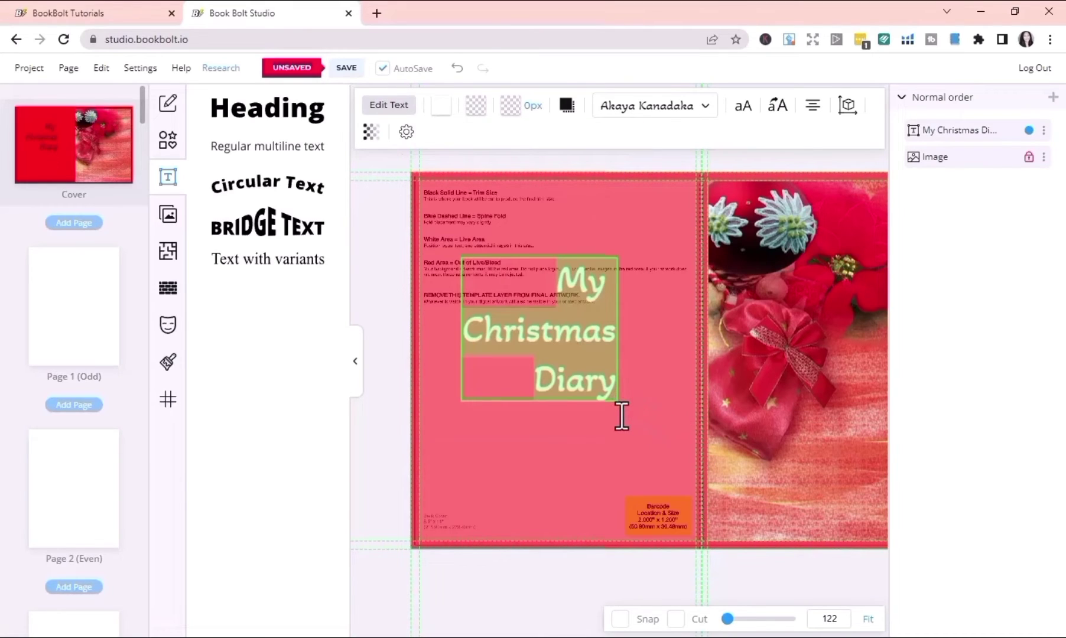
click(621, 416)
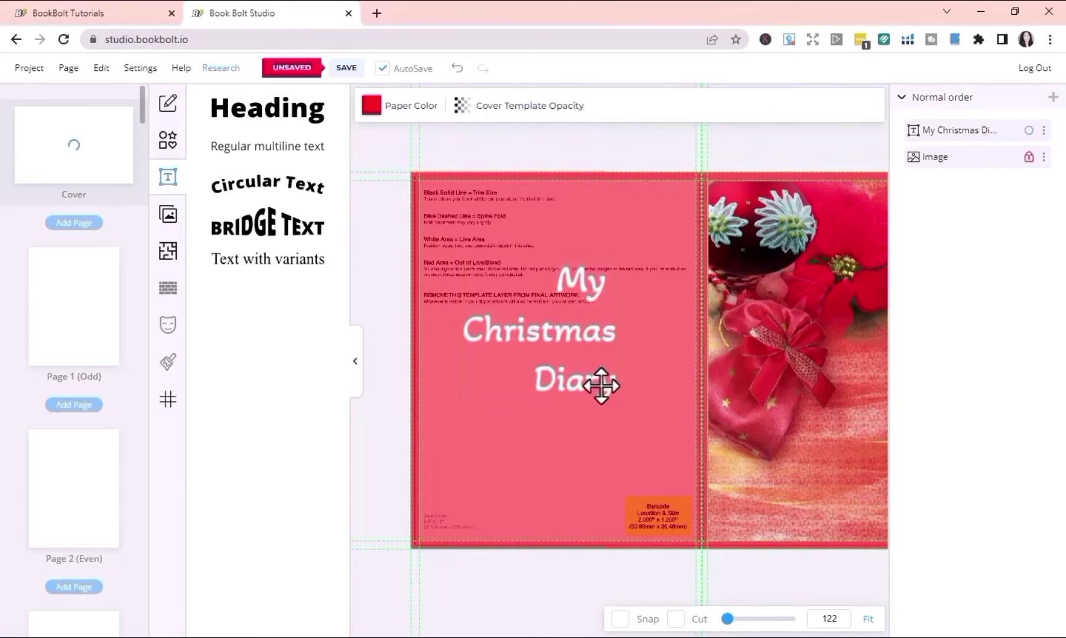
click(602, 386)
drag(624, 409, 621, 387)
drag(533, 391, 535, 384)
click(550, 414)
click(572, 352)
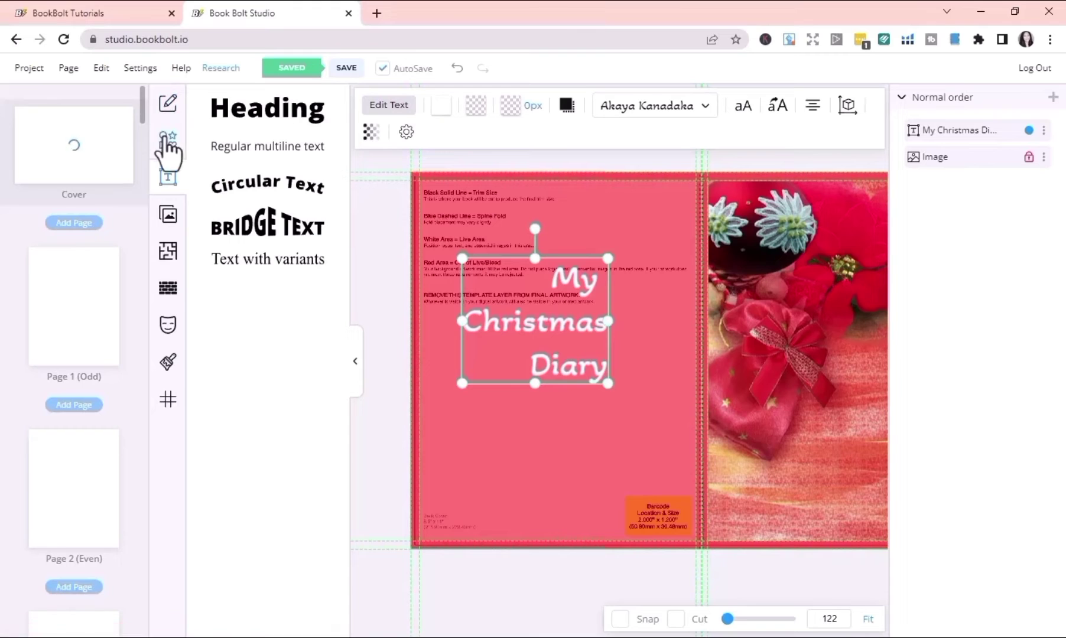
Add a rectangle shape and size it over the title
click(166, 142)
click(216, 145)
drag(571, 351, 490, 347)
drag(631, 372, 657, 401)
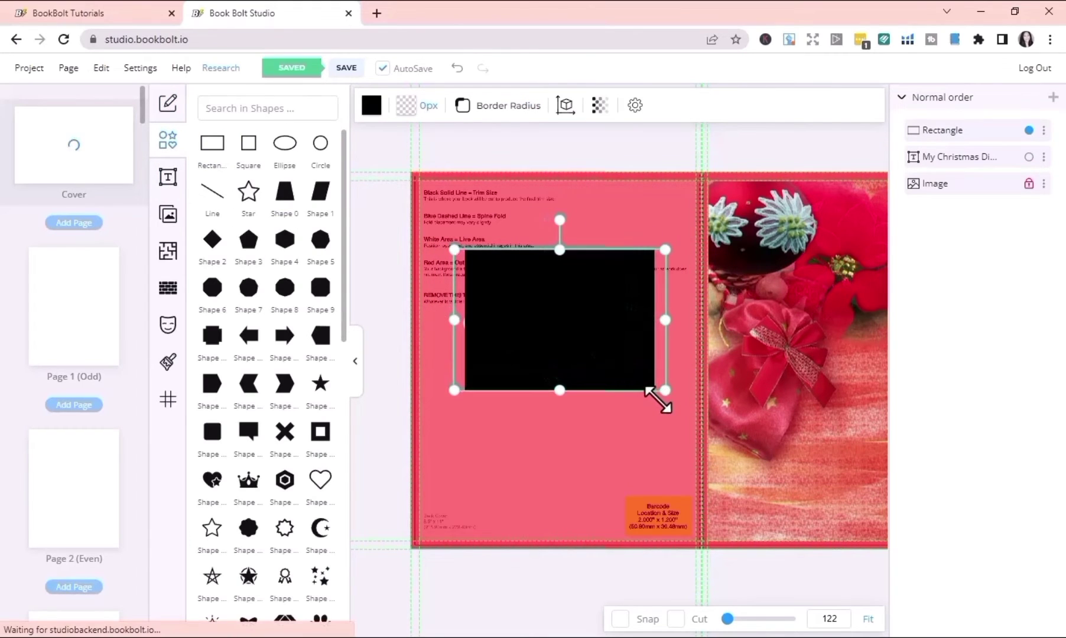
drag(606, 347, 613, 335)
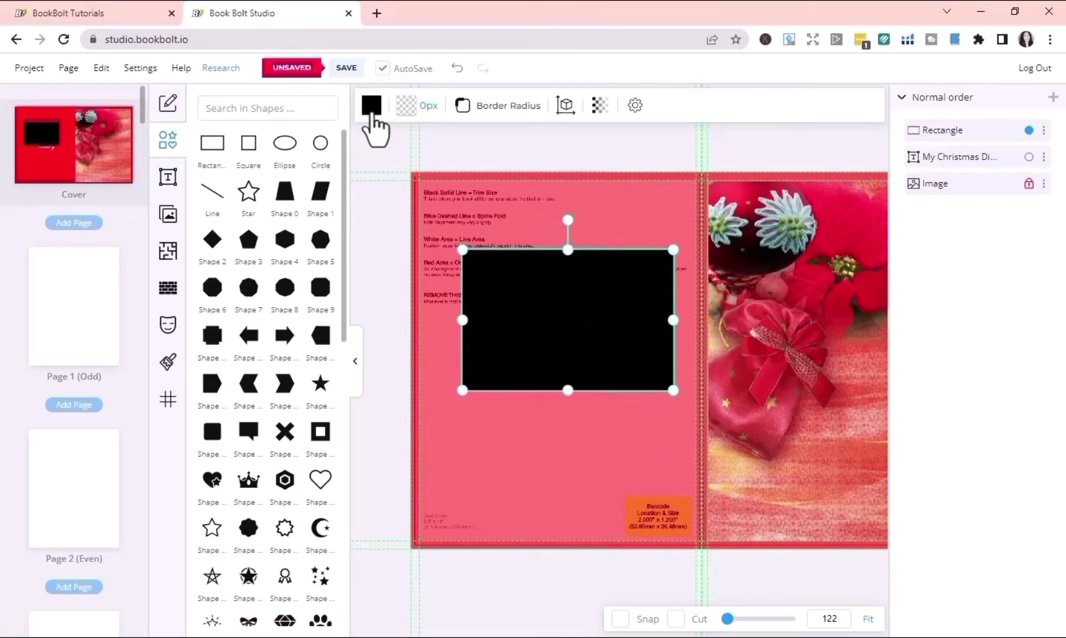
Fill the rectangle red, send it to back, and move the title onto it
click(372, 116)
click(446, 168)
right_click(511, 302)
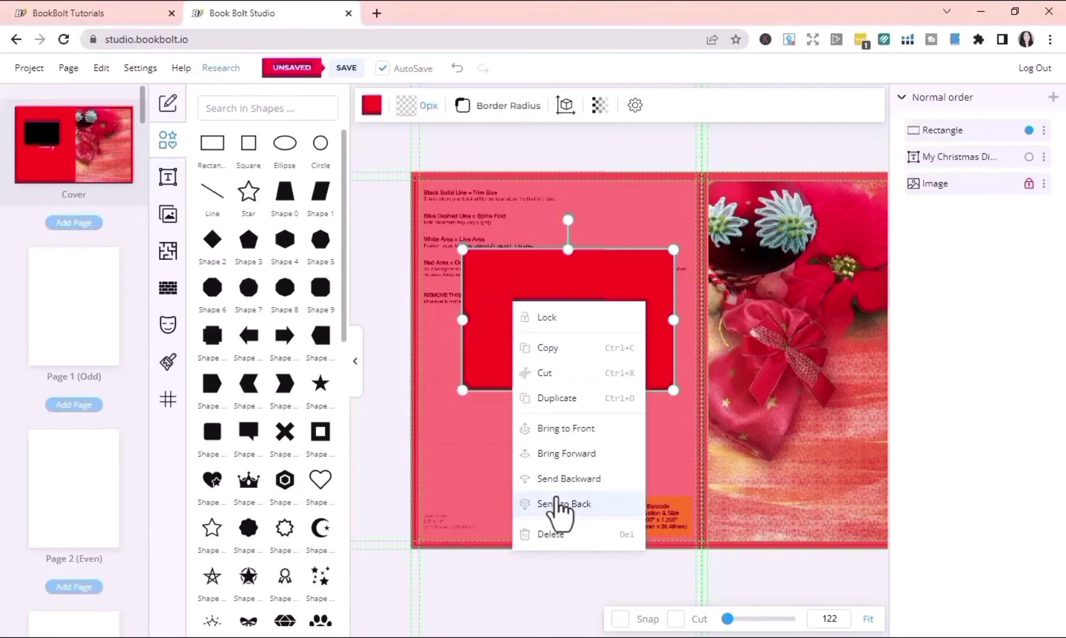
click(561, 503)
drag(536, 320, 573, 317)
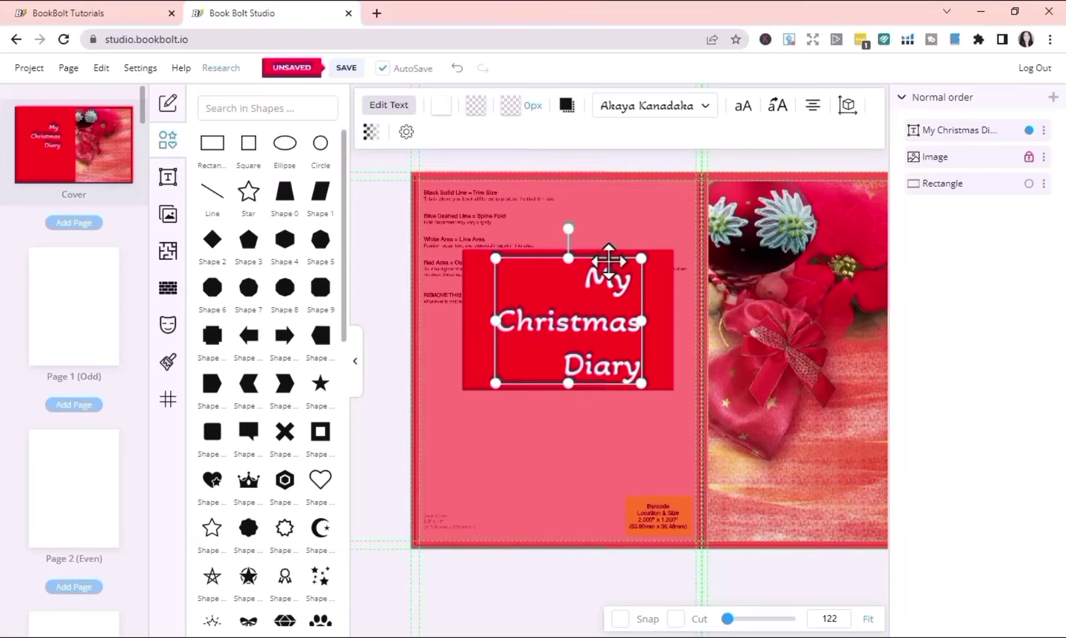
Narrow the red box from both sides and lock the title text
click(671, 309)
click(661, 450)
click(563, 260)
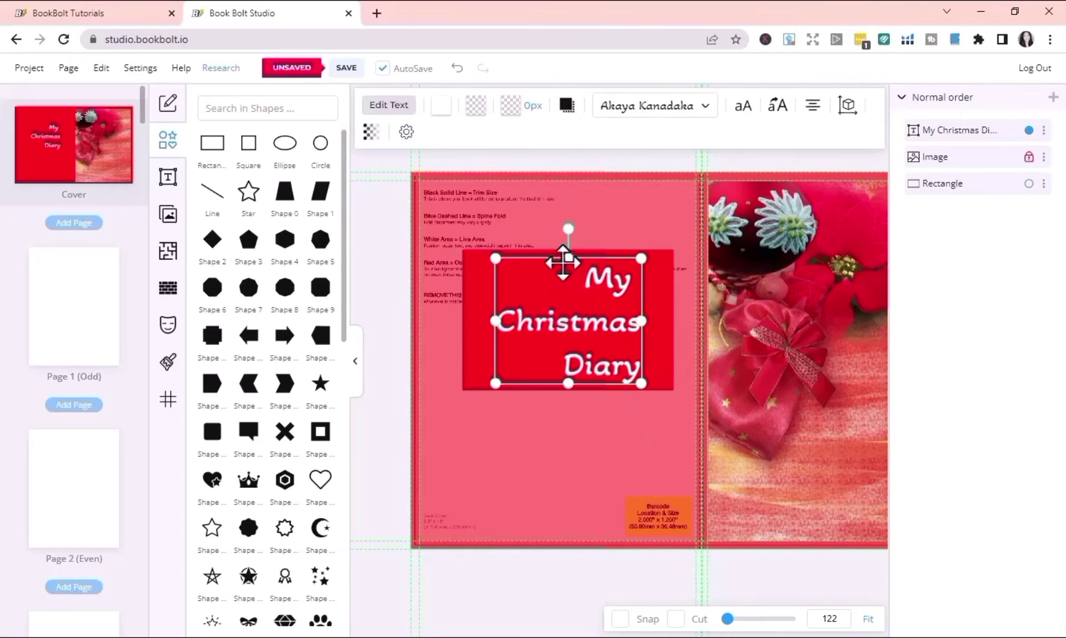
click(488, 257)
drag(462, 323, 480, 323)
drag(676, 330, 665, 330)
right_click(605, 319)
click(635, 332)
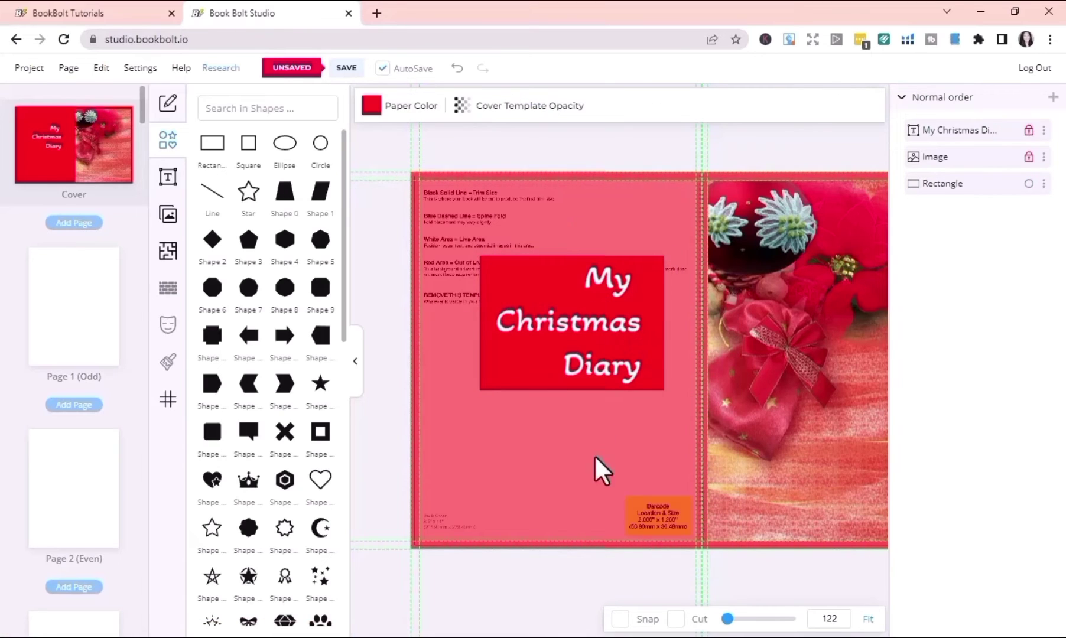
Reposition the red box down around the title and lock it
mouse_move(599, 378)
mouse_down()
mouse_move(611, 428)
mouse_move(610, 372)
mouse_up()
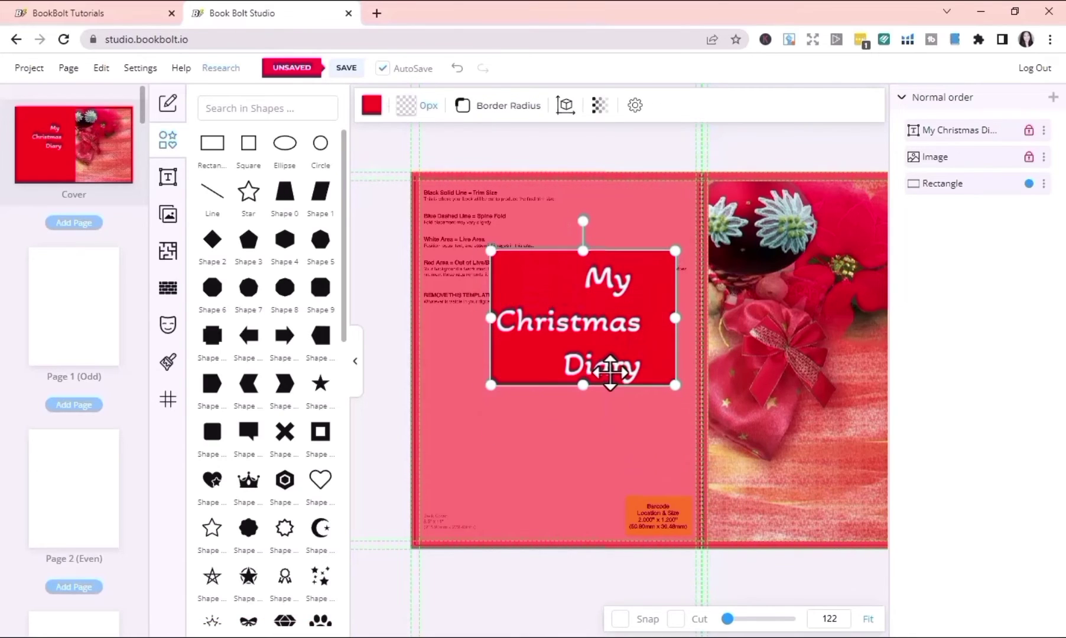
click(102, 68)
click(111, 110)
click(594, 341)
right_click(594, 342)
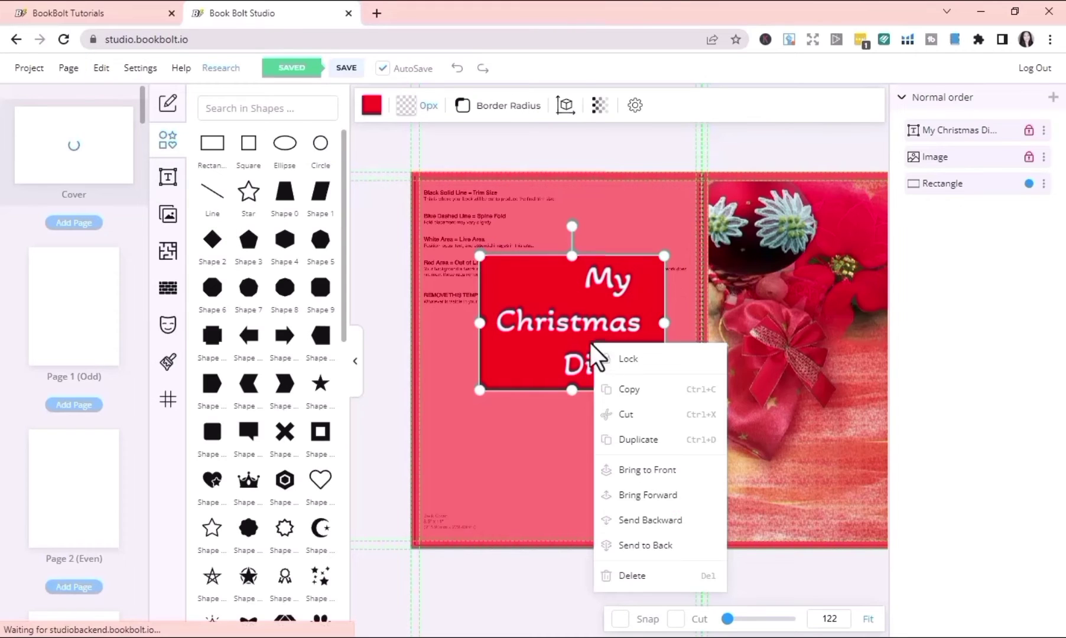
drag(561, 340, 602, 321)
click(609, 309)
click(601, 399)
right_click(550, 286)
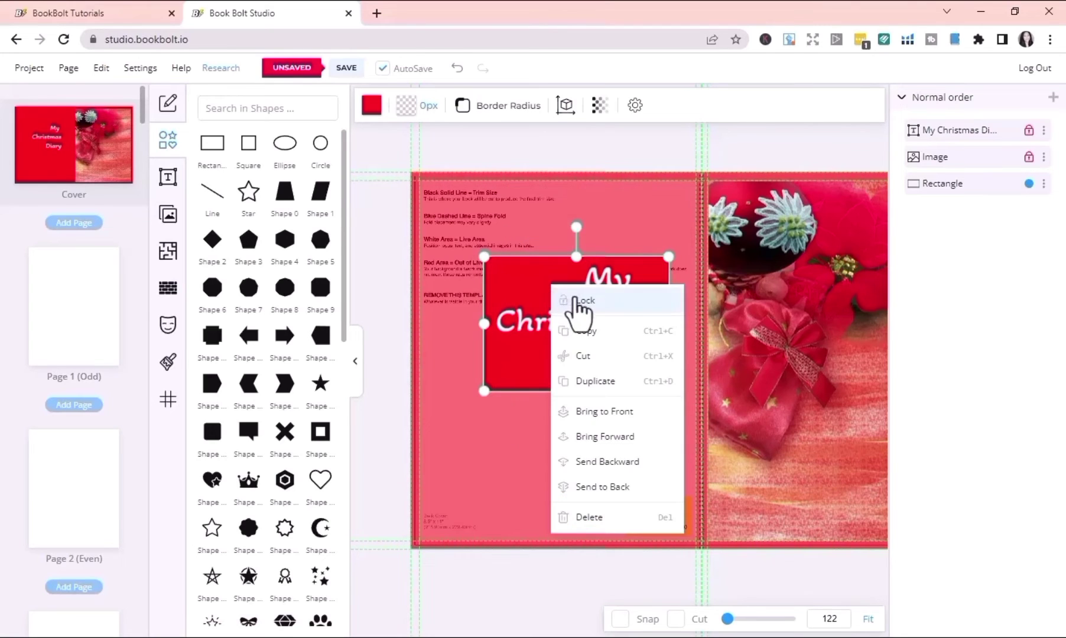
click(576, 301)
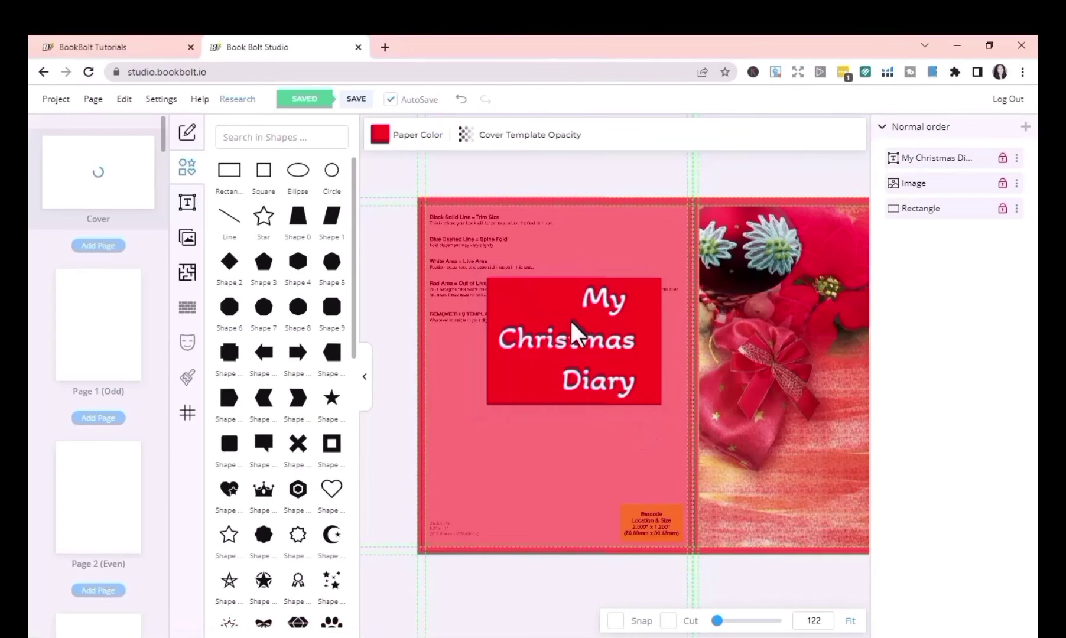
Unlock the title layer and the red box layer from their layer options
right_click(570, 320)
click(582, 417)
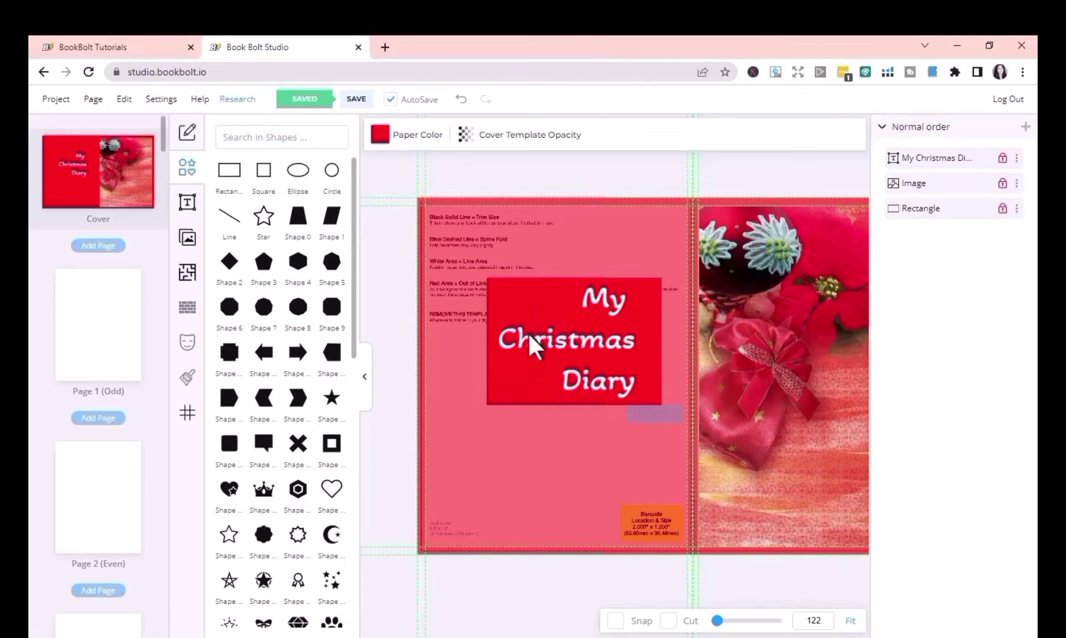
click(1016, 158)
click(945, 201)
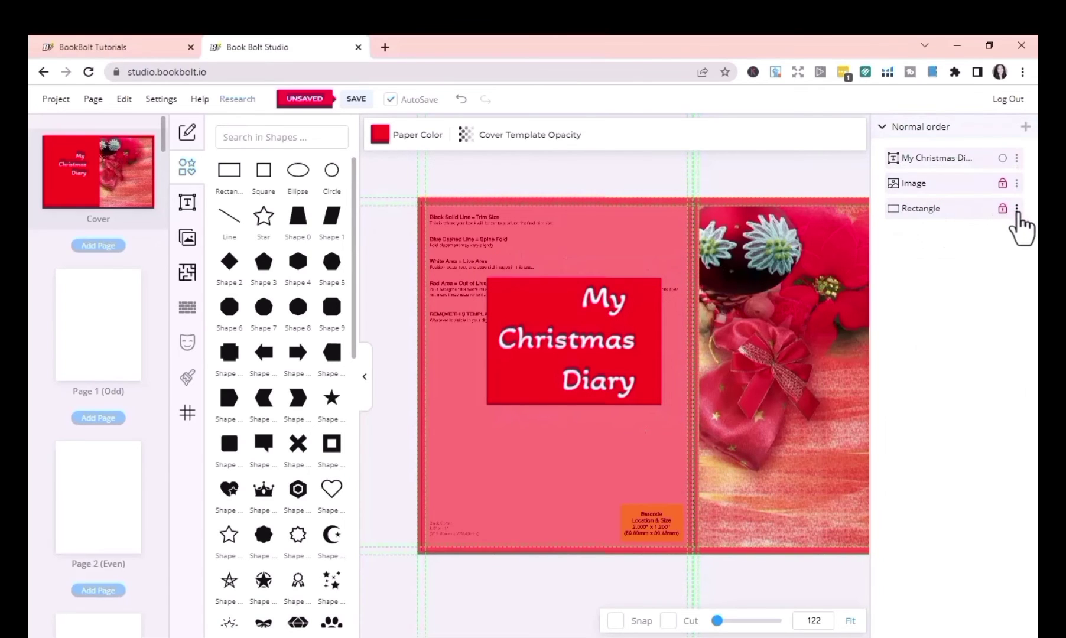
click(1017, 208)
click(942, 250)
Collapse the shapes library and drag the My Christmas Diary title onto the front cover's lower right
click(363, 387)
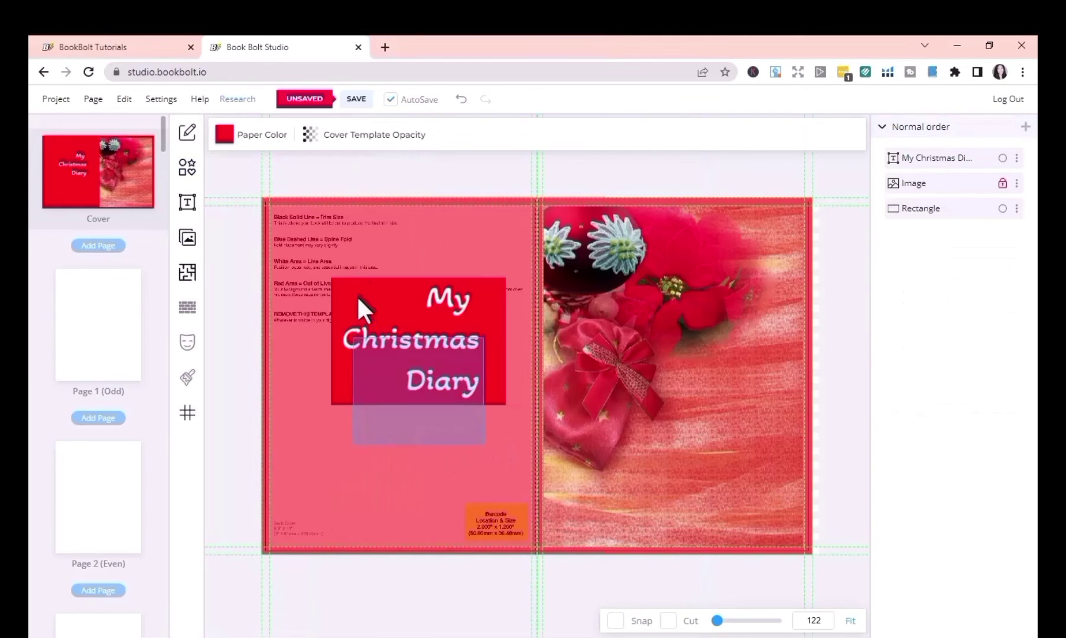
drag(409, 326, 702, 482)
click(758, 384)
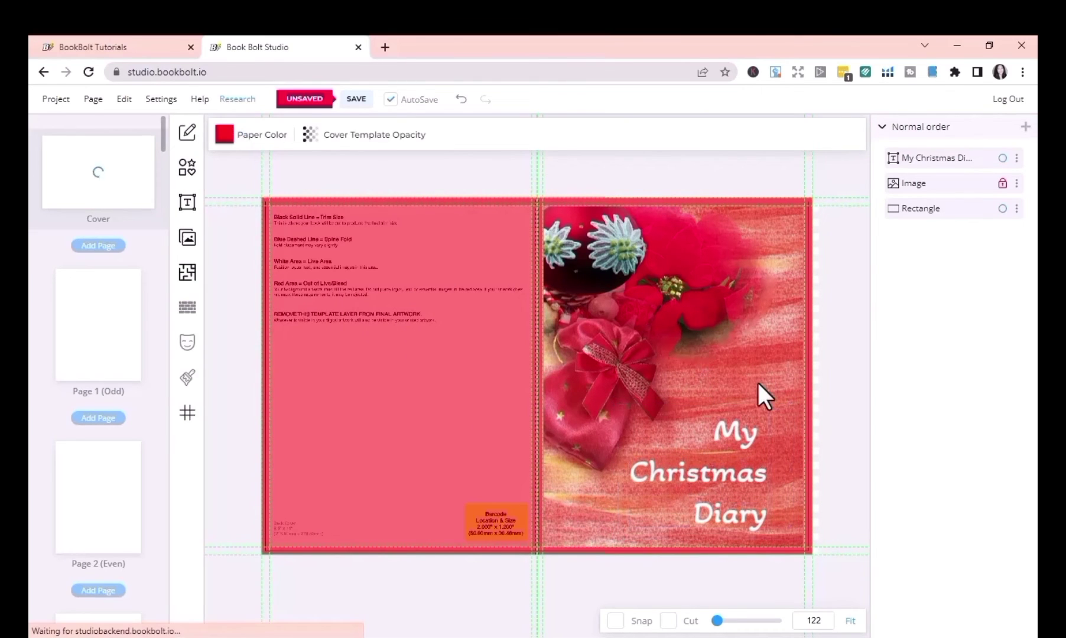
Undo the earlier title move, then place the title onto the front cover's lower right again
click(728, 440)
click(374, 333)
click(704, 476)
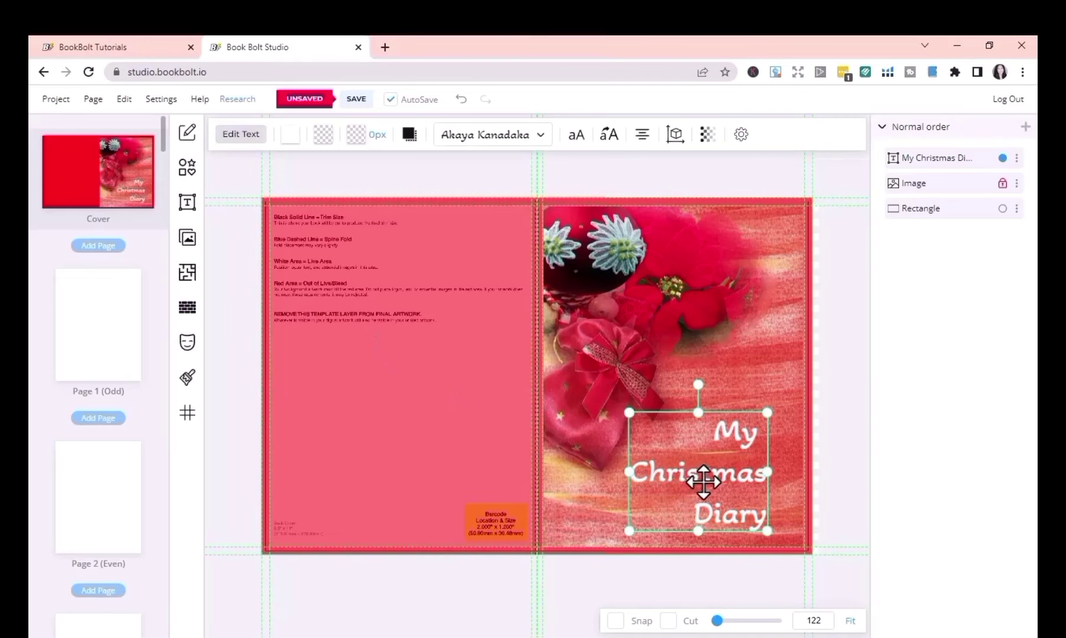
key(ctrl+z)
click(723, 483)
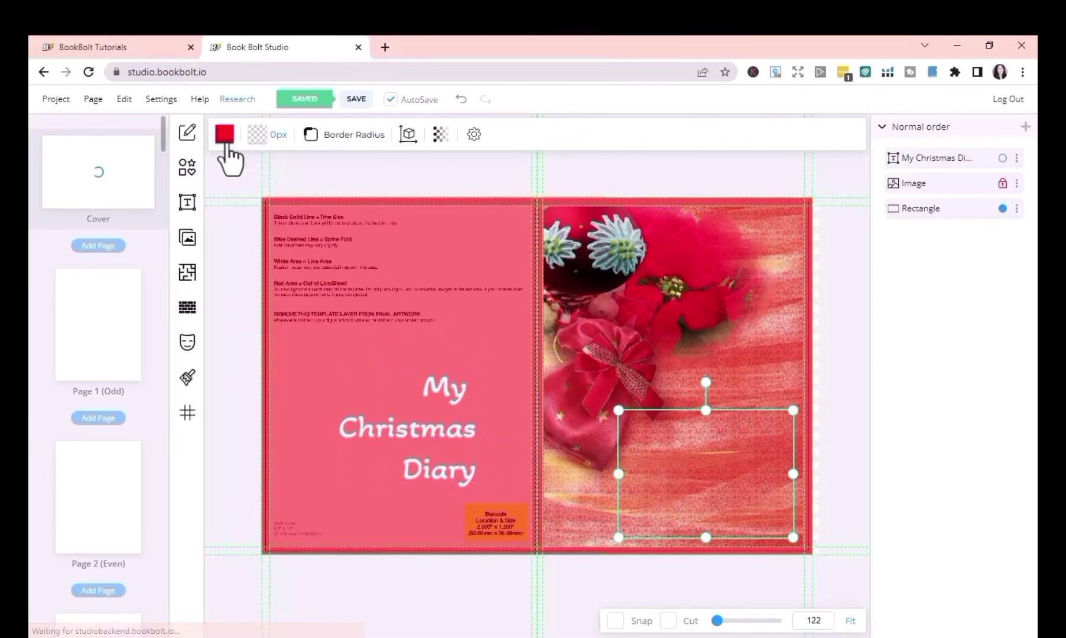
click(226, 135)
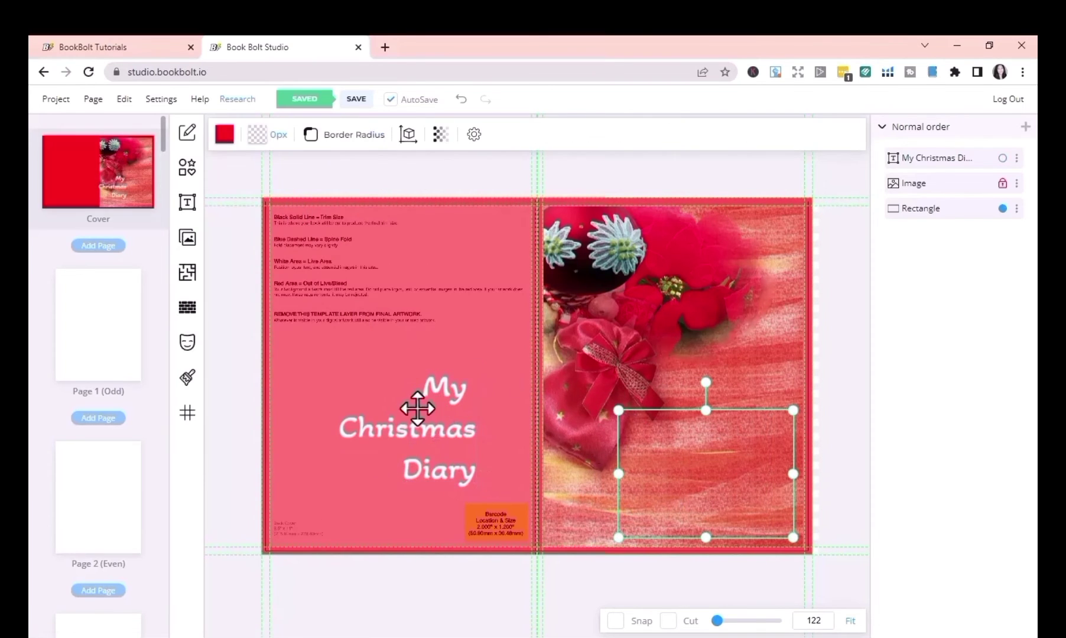
drag(417, 405, 713, 450)
Bring the red box forward above the picture and the title to the front over it
click(762, 484)
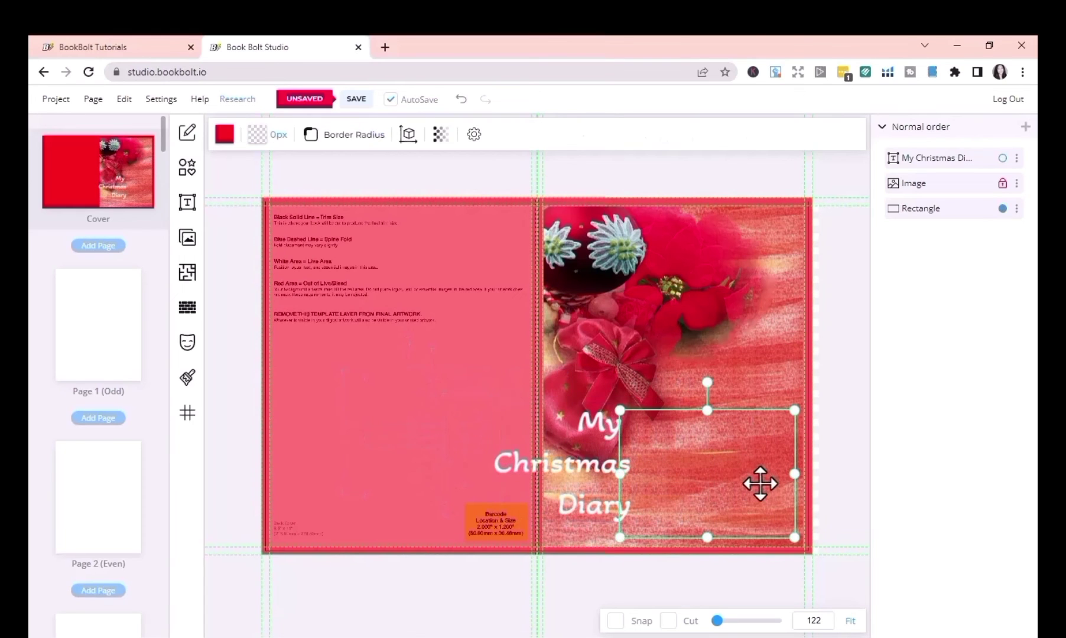
right_click(683, 452)
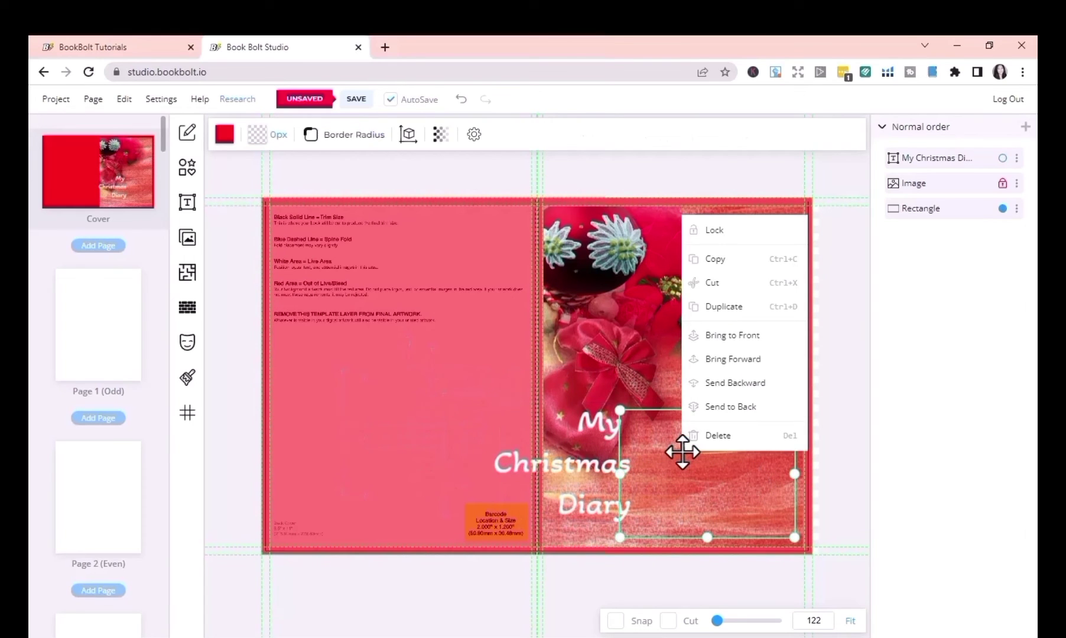
click(743, 358)
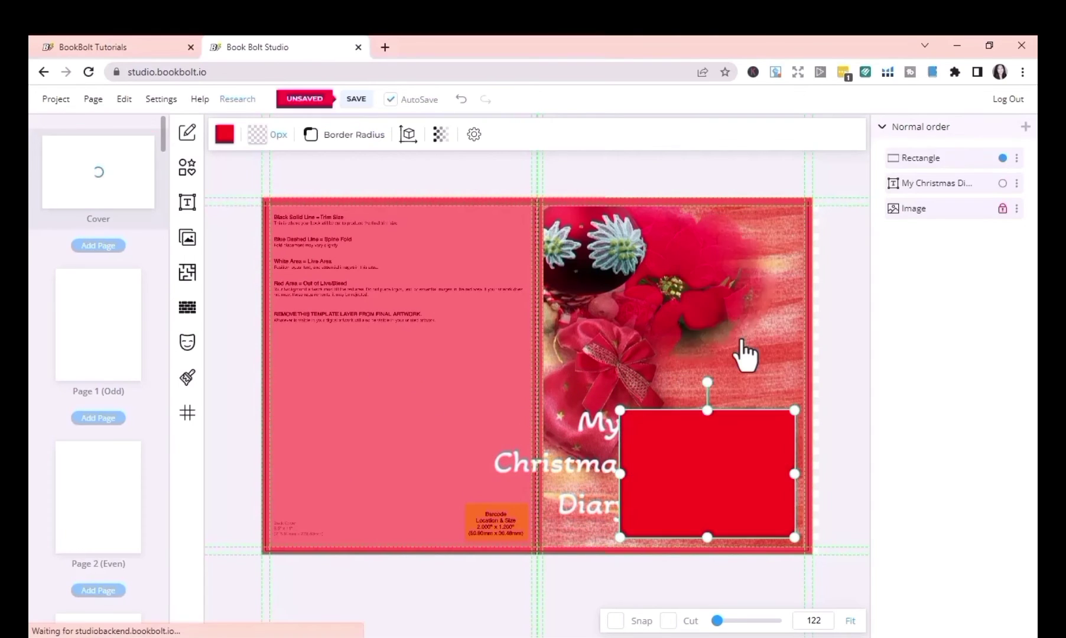
drag(585, 476, 733, 488)
right_click(586, 475)
click(638, 359)
click(791, 476)
Group the title and red box as Group (2), shrink it slightly, and nudge it into the corner
click(763, 391)
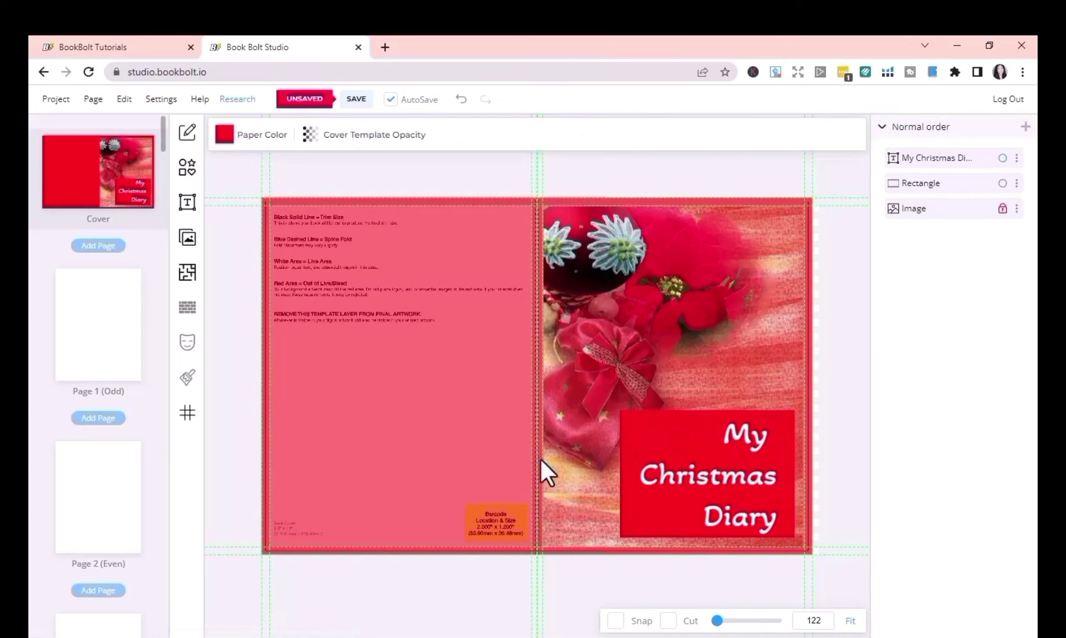
drag(607, 397, 798, 547)
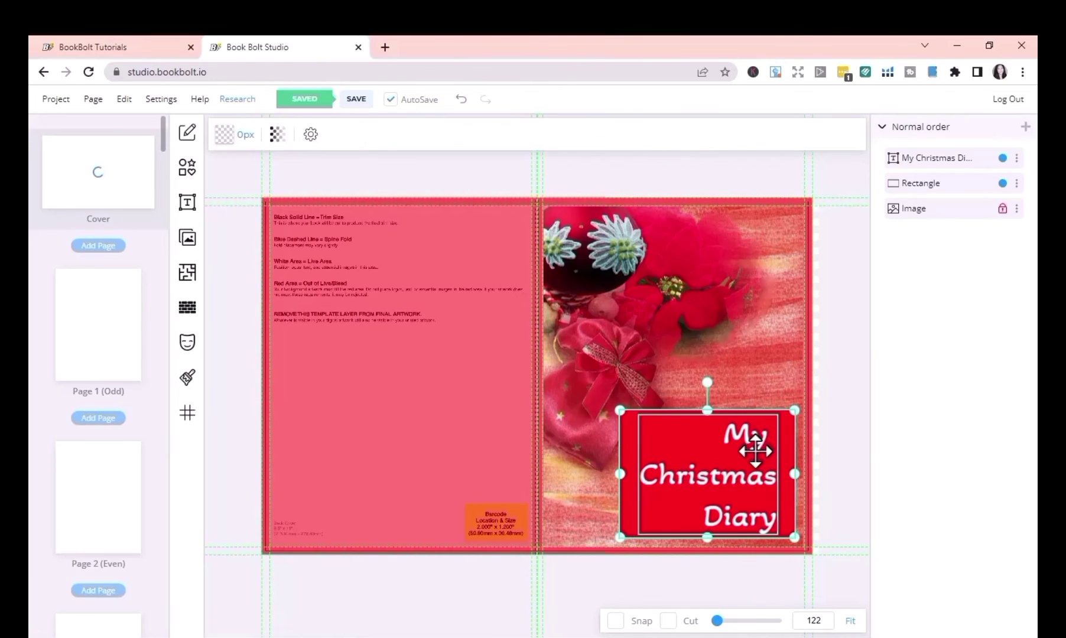
right_click(755, 451)
click(789, 201)
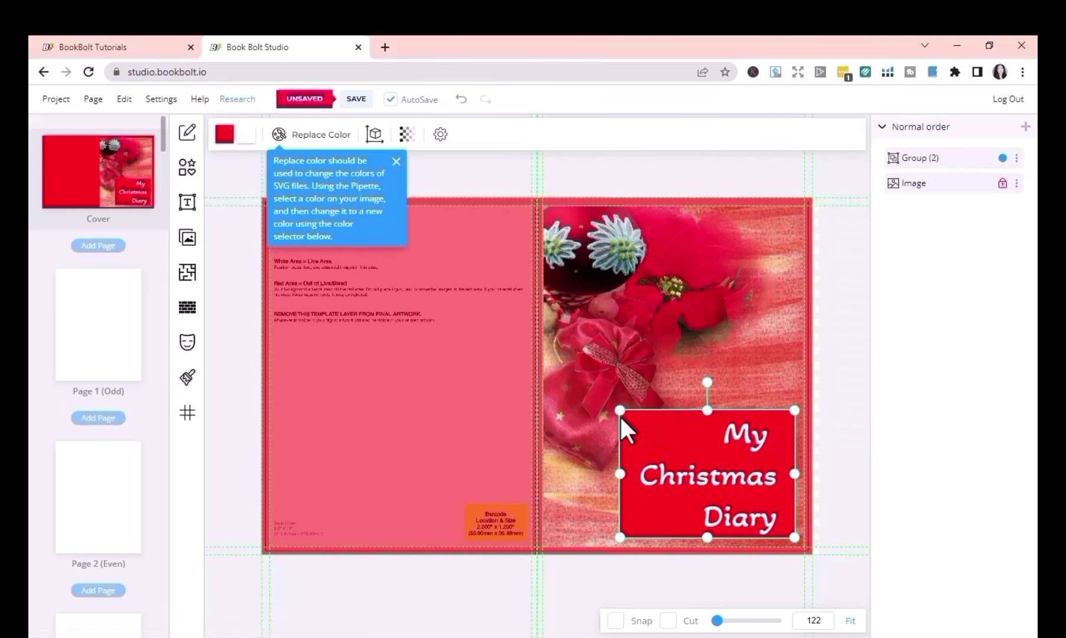
drag(620, 413, 650, 435)
drag(676, 473, 702, 501)
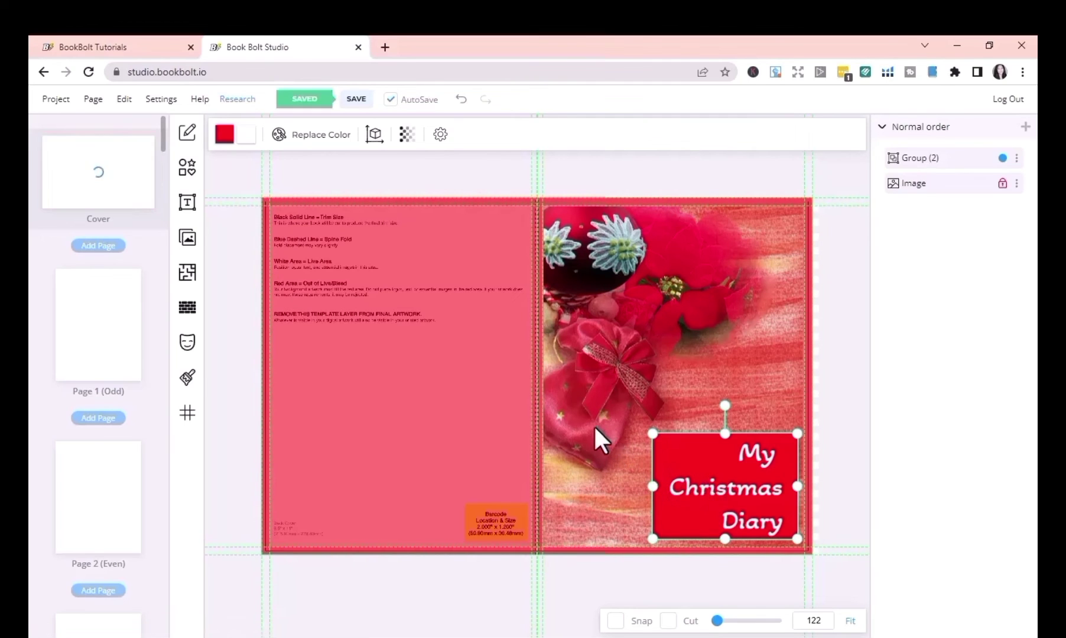
Hide the cover template by setting its opacity to 0
click(612, 580)
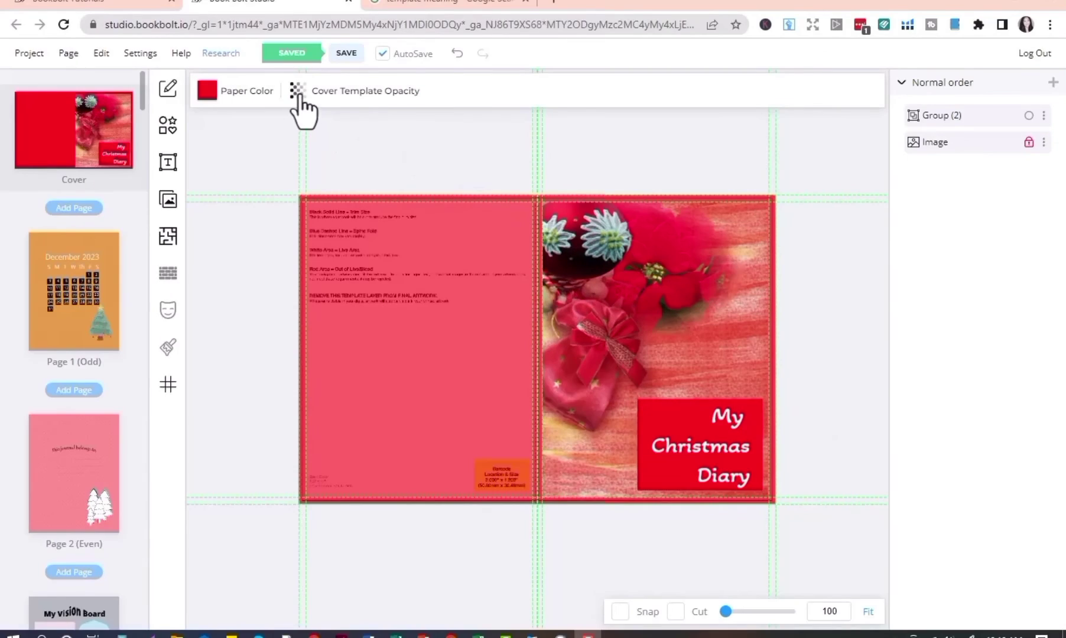
click(300, 95)
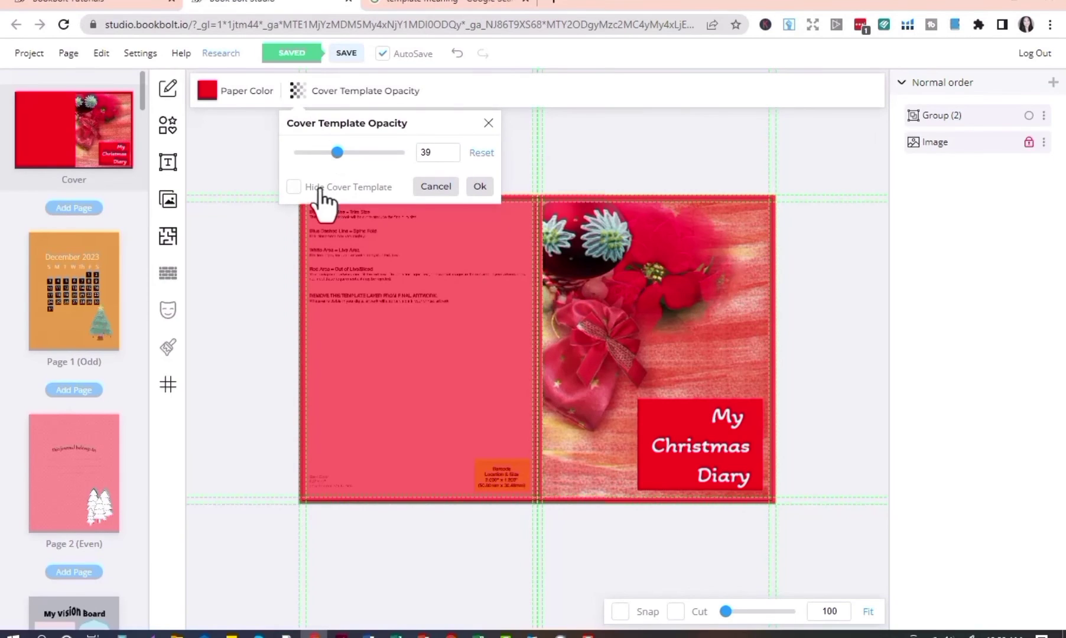
click(294, 189)
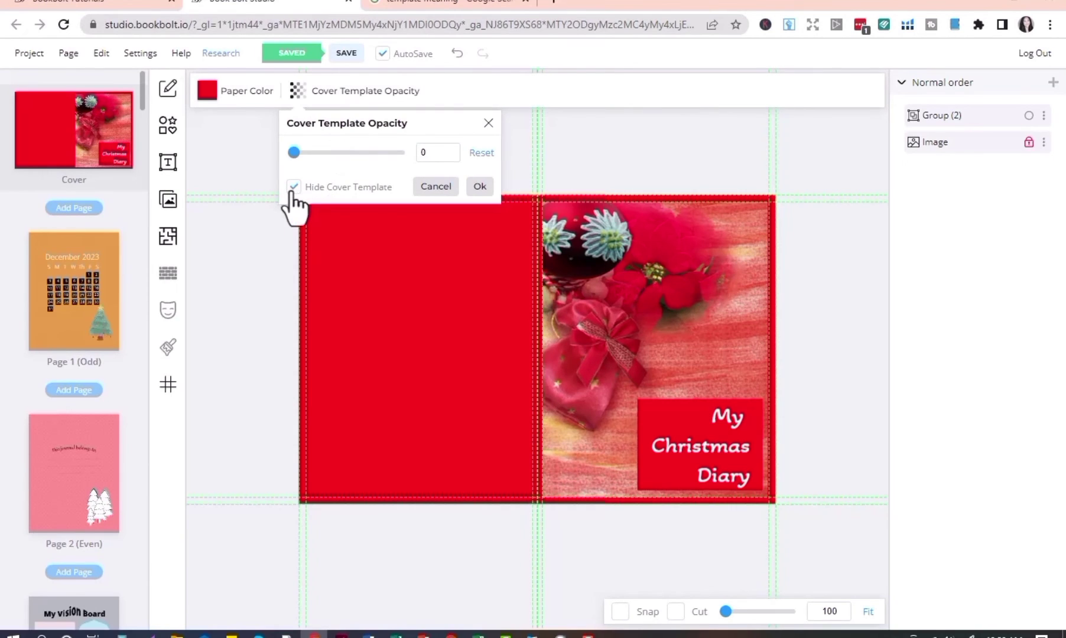
click(480, 187)
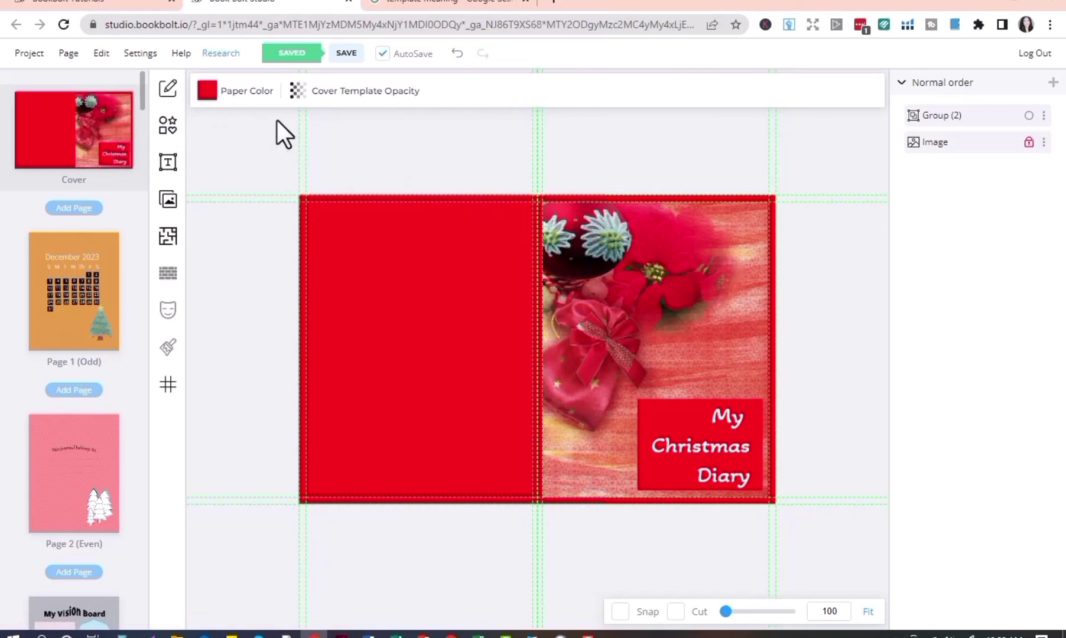
Download the cover using Download this Project (CMYK) from the Project menu
click(30, 54)
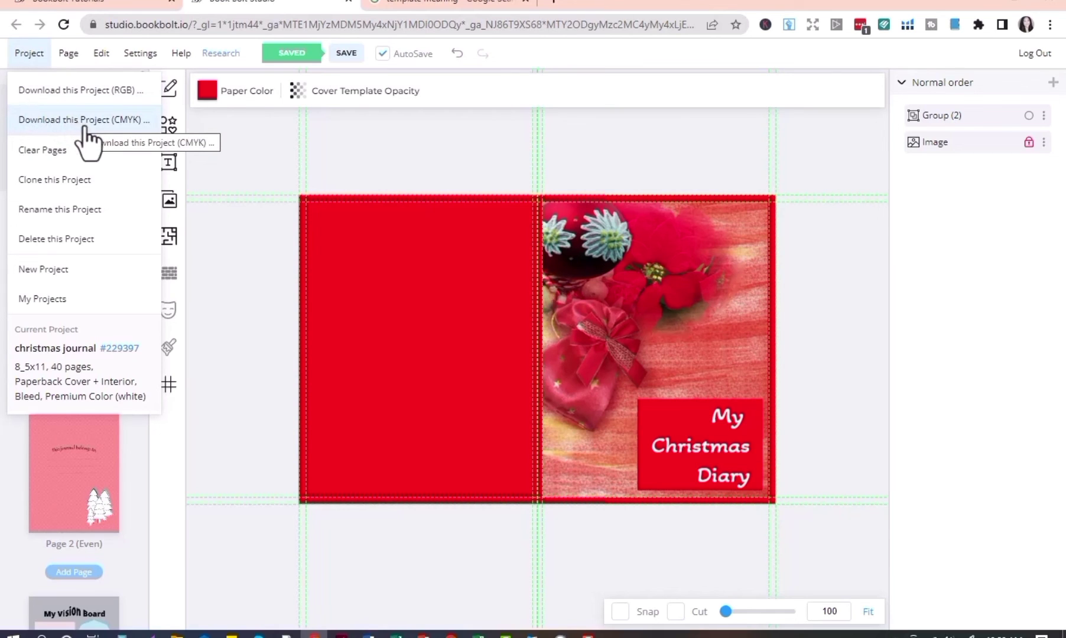
click(223, 253)
Scroll through the page thumbnails to review the interior pages up to page 30
scroll(110, 226, down, 5)
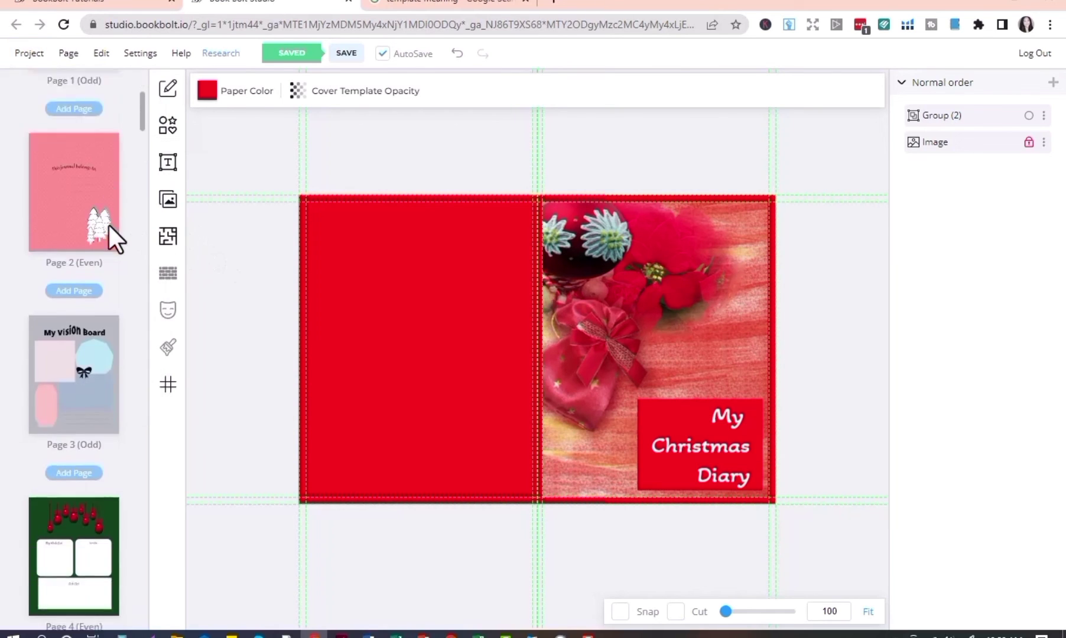
scroll(109, 226, down, 7)
scroll(109, 225, down, 20)
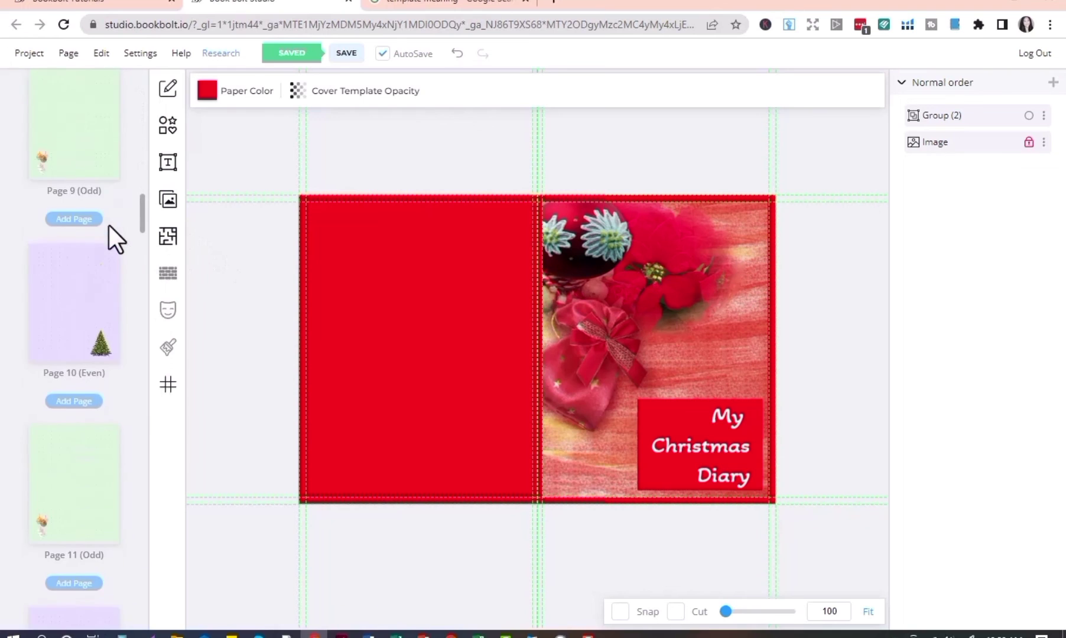
scroll(109, 225, down, 20)
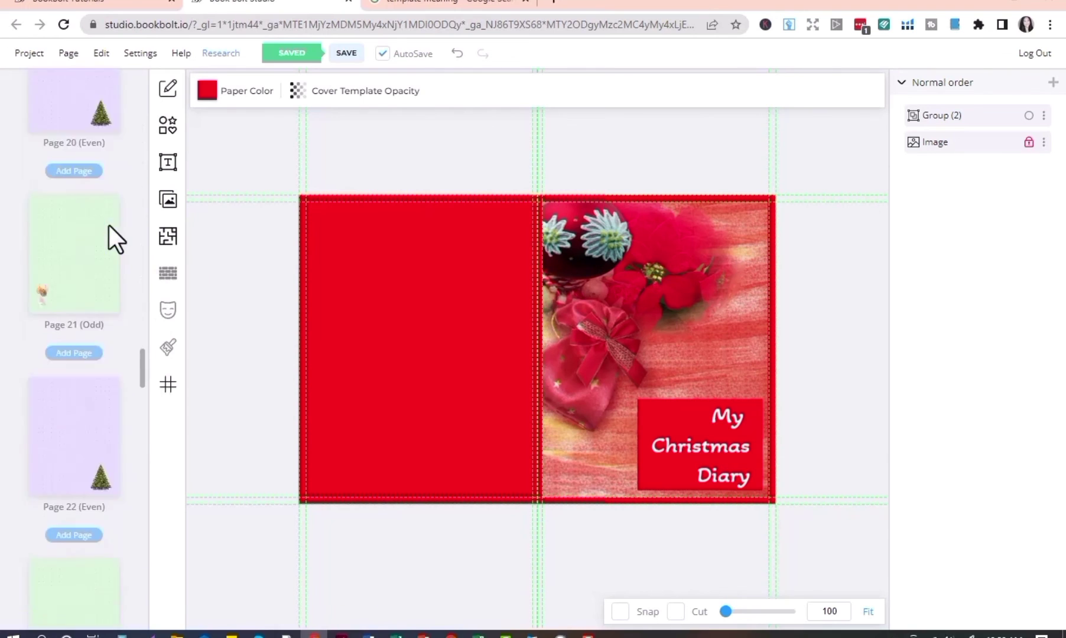
scroll(109, 225, up, 20)
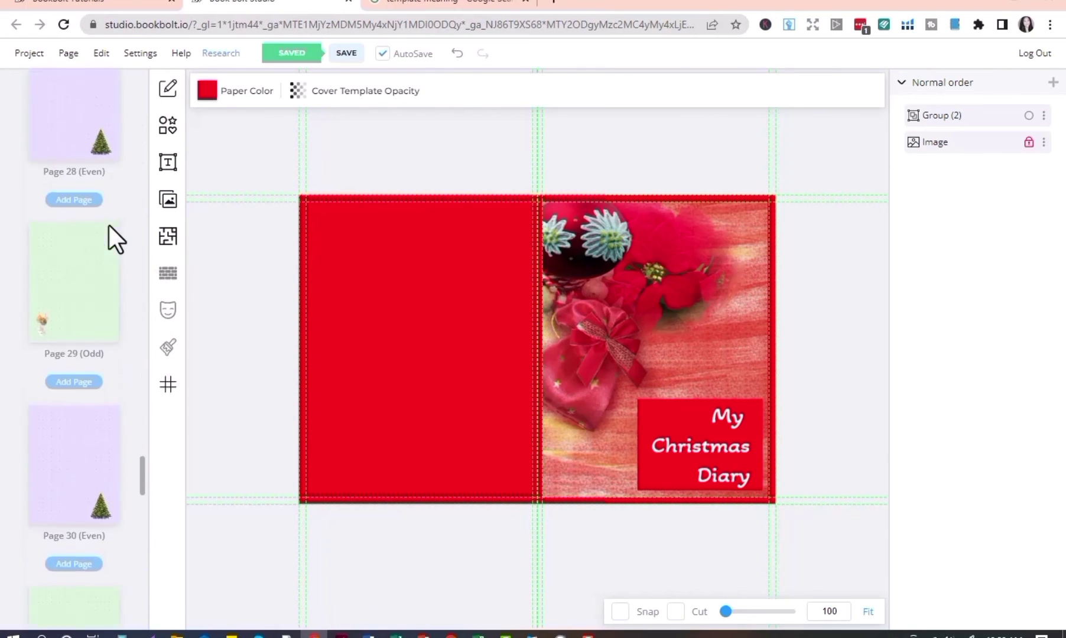